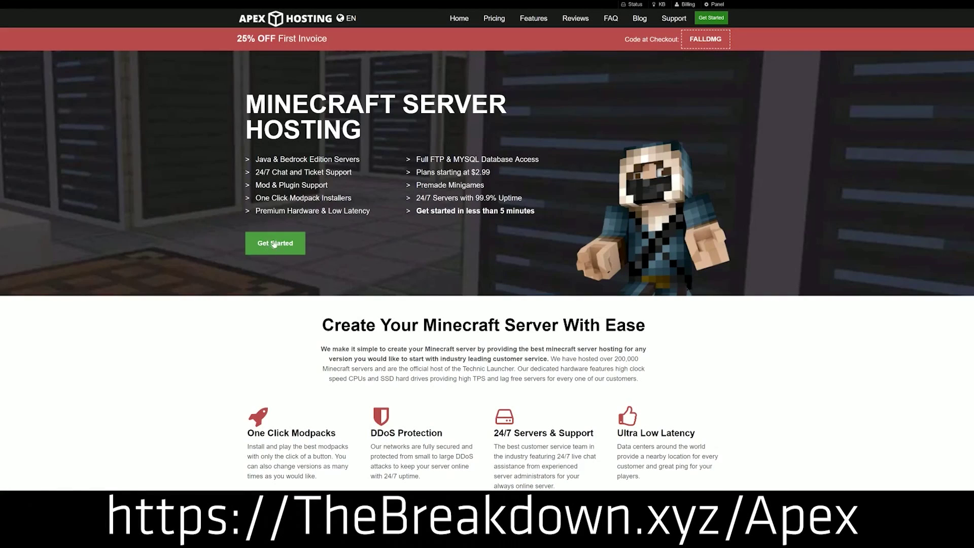
# Step: Scroll the Apex Hosting homepage and highlight the One Click Modpacks, Automated Backups and Instant Setup blurbs
pyautogui.scroll(-4, 363, 180)
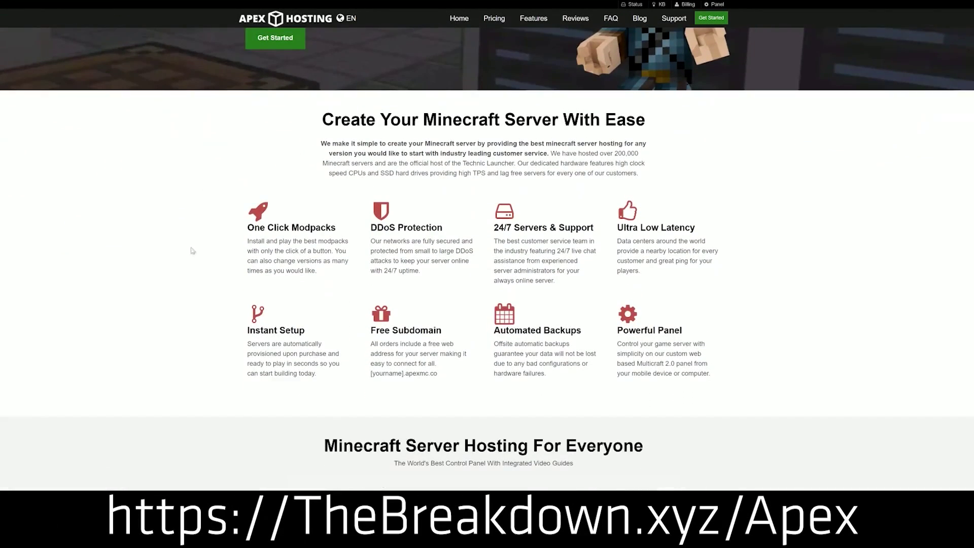
pyautogui.moveTo(247, 228); pyautogui.dragTo(596, 232)
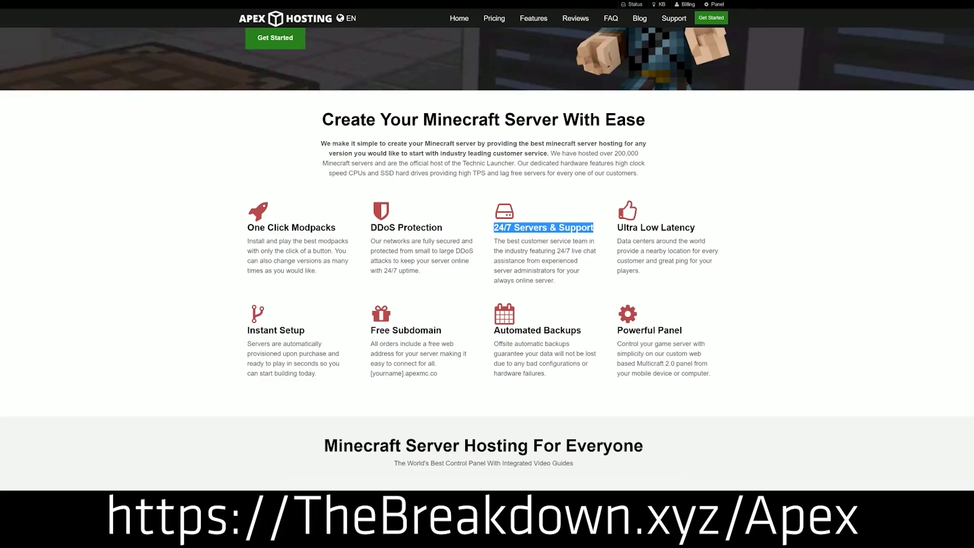
pyautogui.moveTo(493, 330); pyautogui.dragTo(611, 330)
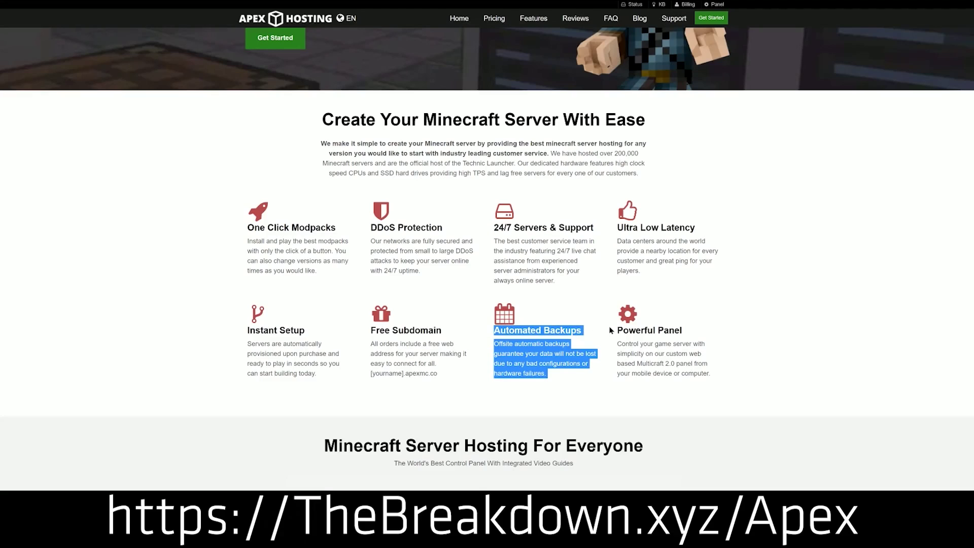
pyautogui.click(482, 333)
pyautogui.moveTo(317, 375); pyautogui.dragTo(247, 329)
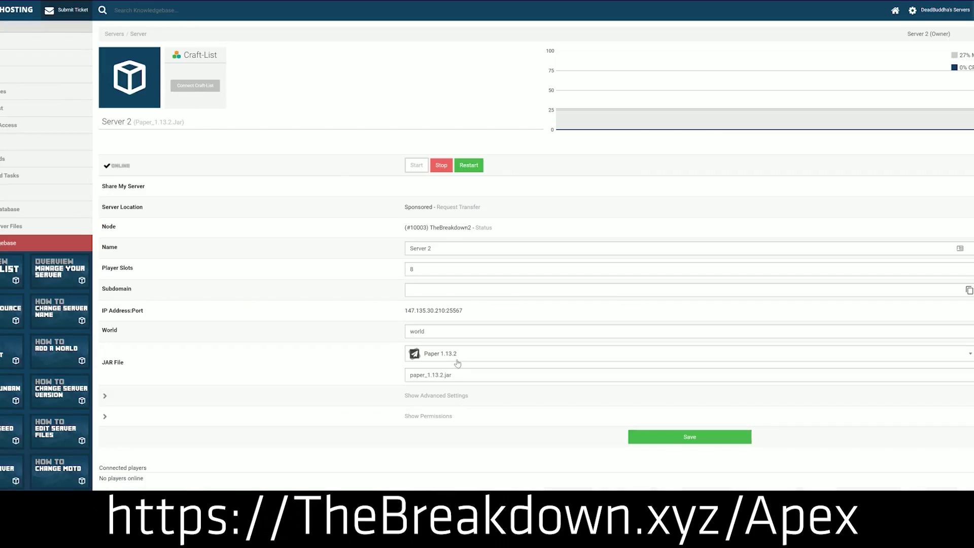
# Step: Browse the server JAR File version list in the Apex Hosting panel
pyautogui.click(458, 361)
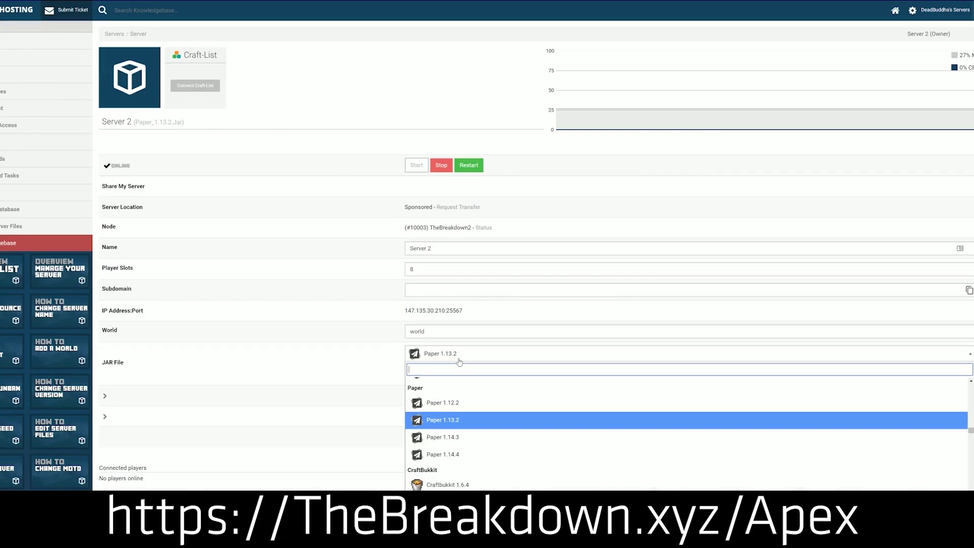
pyautogui.scroll(-3, 453, 427)
pyautogui.scroll(6, 453, 427)
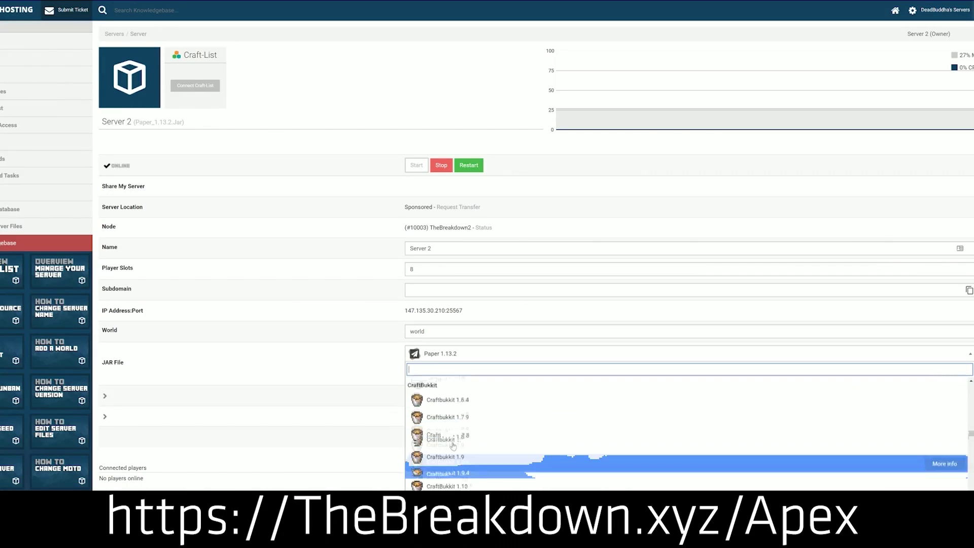
pyautogui.scroll(-2, 453, 427)
pyautogui.scroll(5, 454, 431)
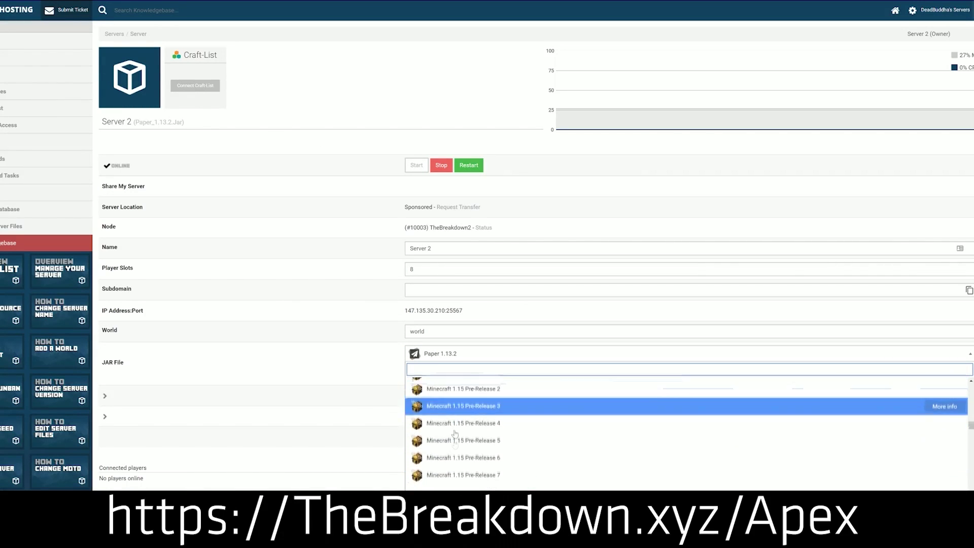
pyautogui.scroll(-1, 454, 437)
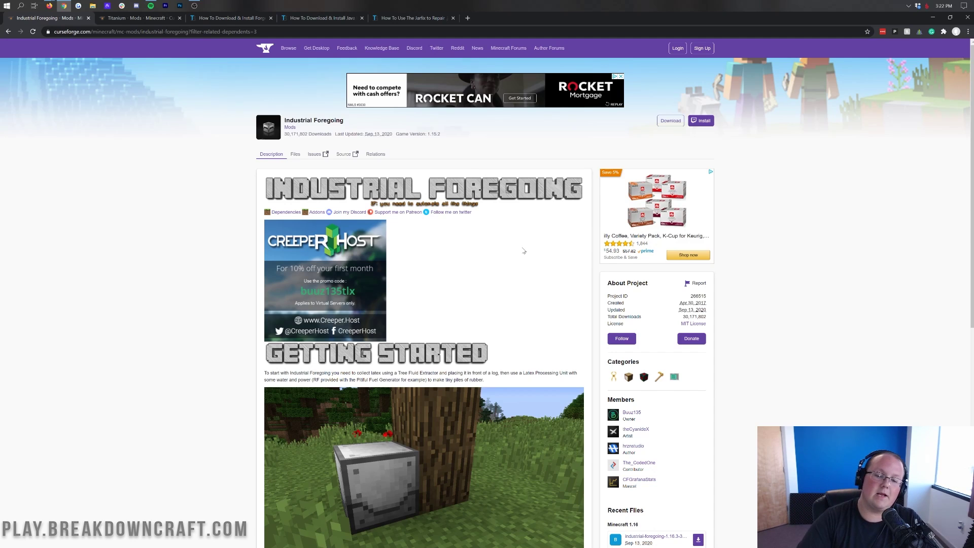
pyautogui.scroll(-2, 535, 262)
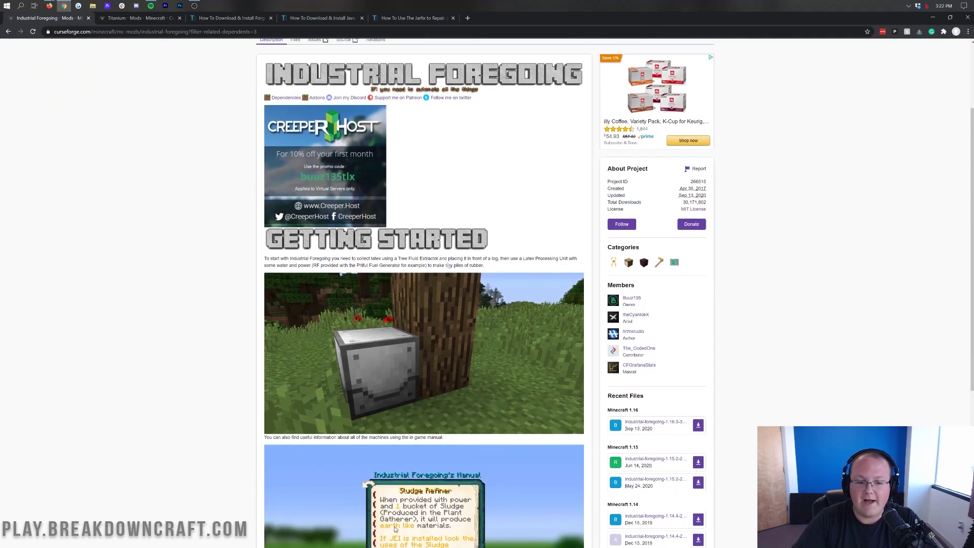
pyautogui.scroll(-1, 317, 278)
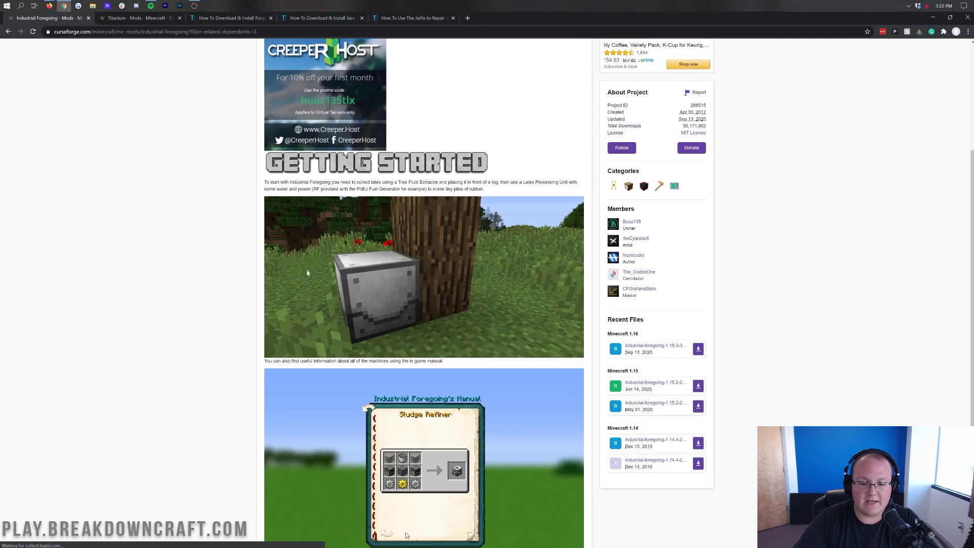
pyautogui.scroll(-2, 318, 271)
pyautogui.scroll(3, 318, 268)
pyautogui.moveTo(265, 220)
pyautogui.mouseDown()
pyautogui.moveTo(577, 222)
pyautogui.moveTo(265, 220)
pyautogui.mouseUp()
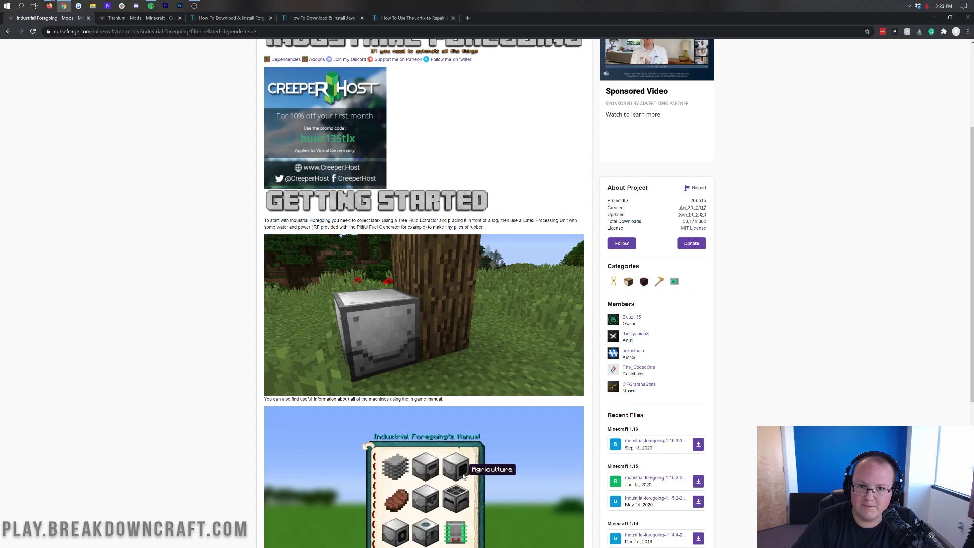
pyautogui.scroll(-5, 372, 264)
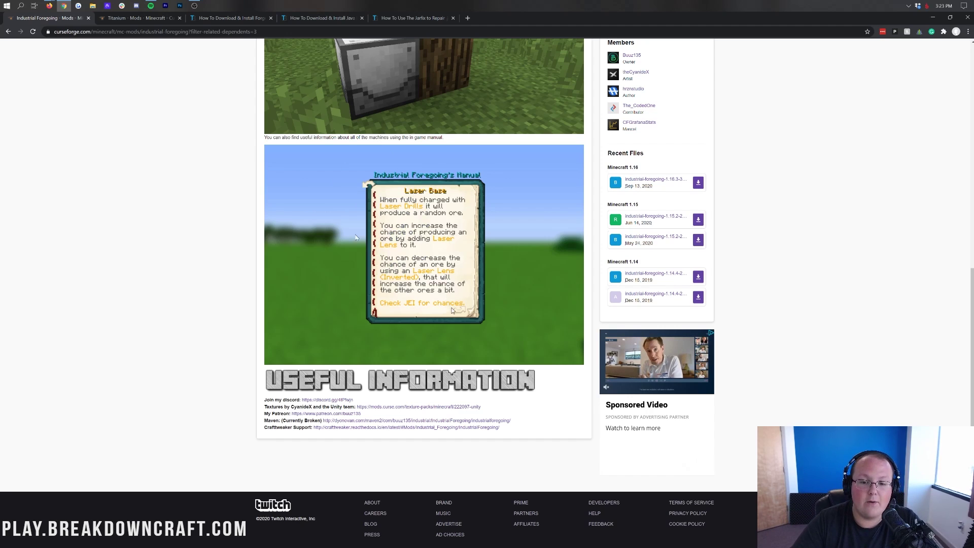
pyautogui.scroll(10, 355, 237)
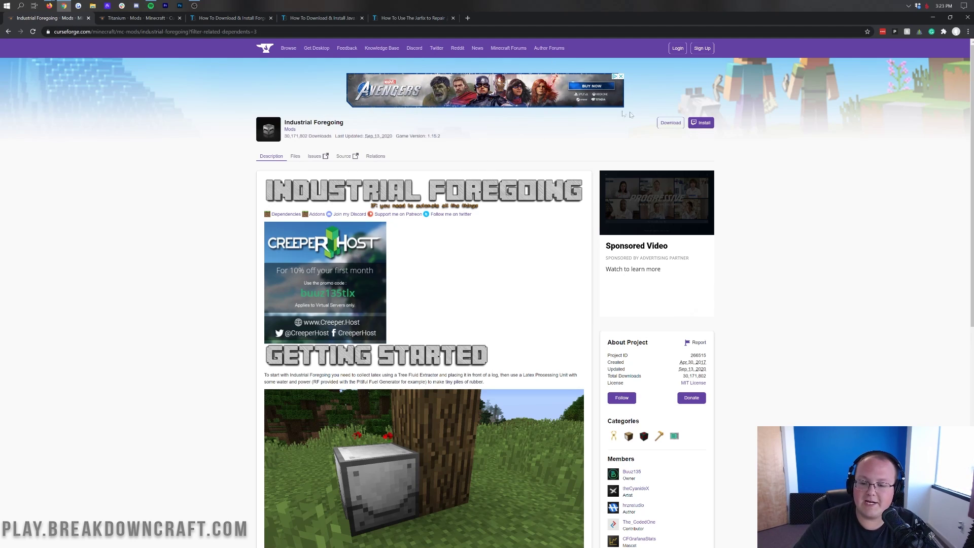
pyautogui.scroll(-7, 640, 122)
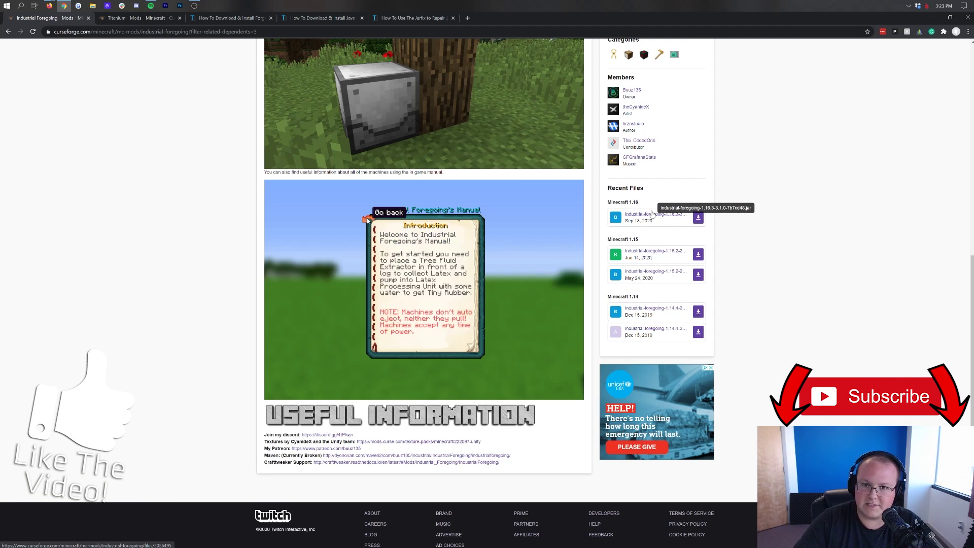
# Step: Download and keep the newest Minecraft 1.16 Industrial Foregoing jar, then go to the Titanium page
pyautogui.click(696, 221)
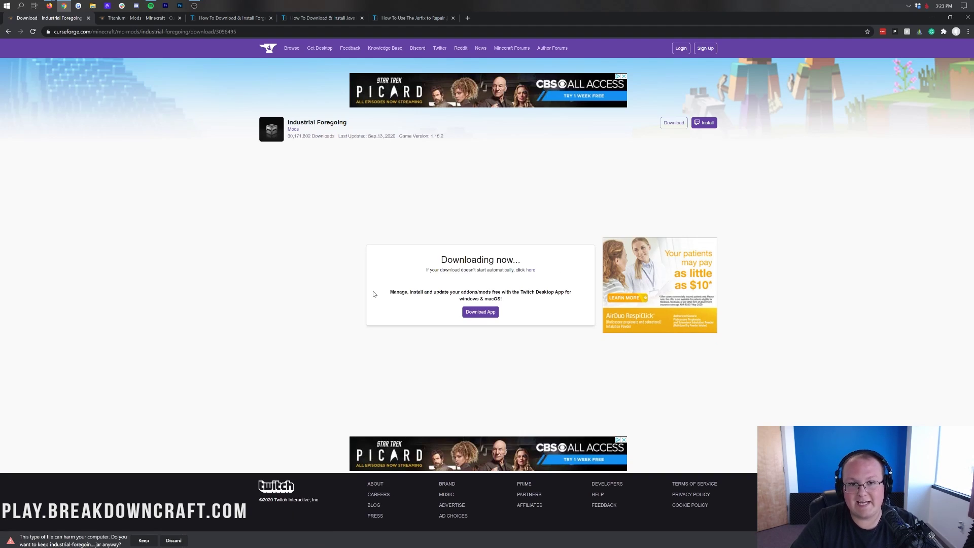
pyautogui.click(144, 542)
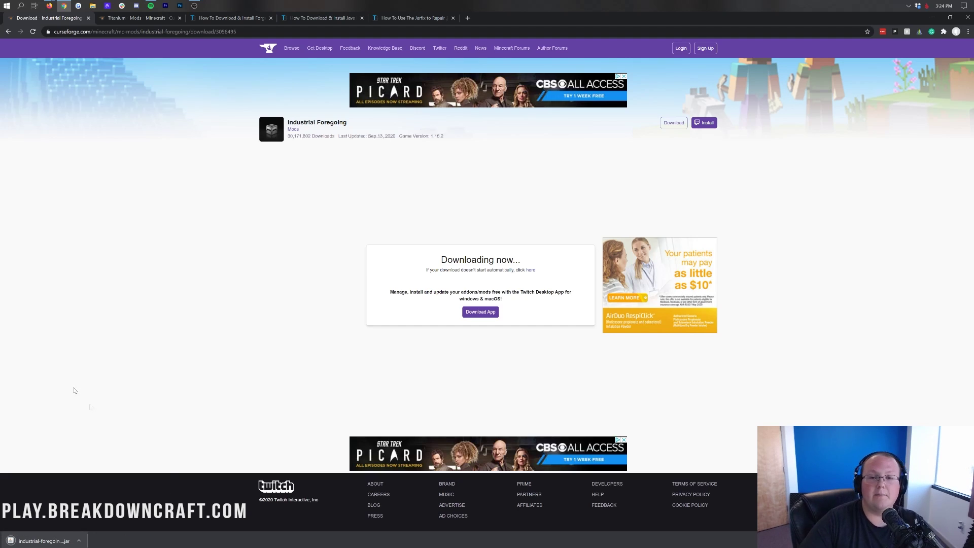
pyautogui.click(147, 18)
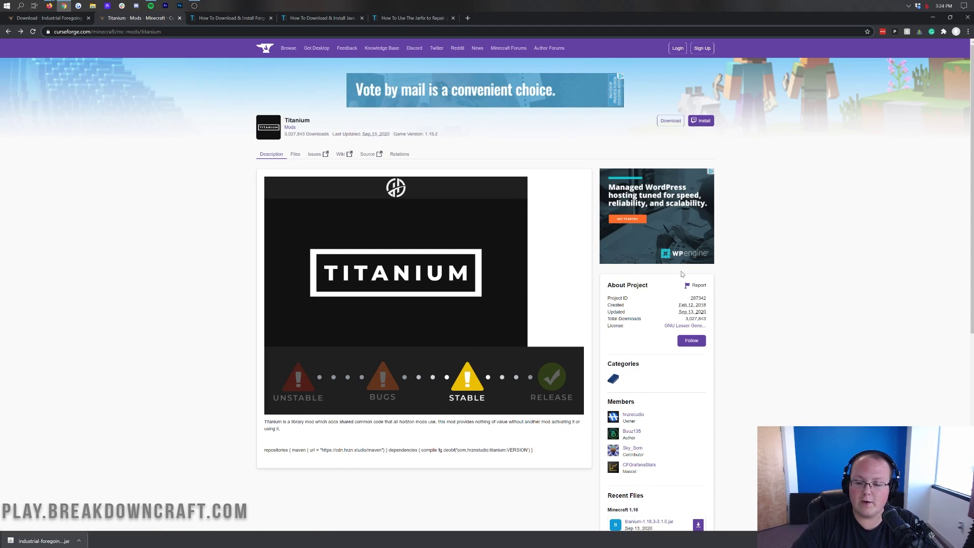
# Step: Download and keep titanium-1.16.3-3.1.0.jar, then switch to the Forge install guide
pyautogui.scroll(-5, 682, 274)
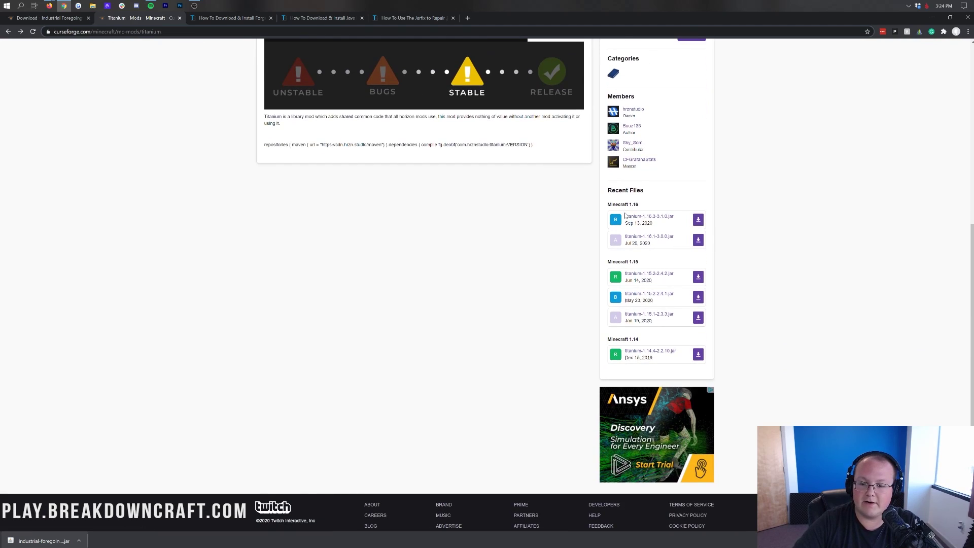
pyautogui.click(698, 220)
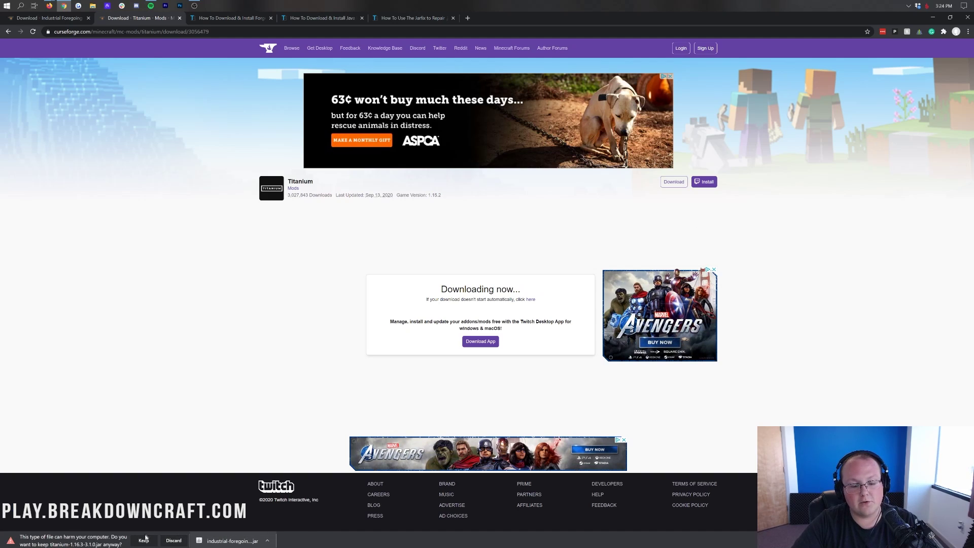
pyautogui.click(143, 540)
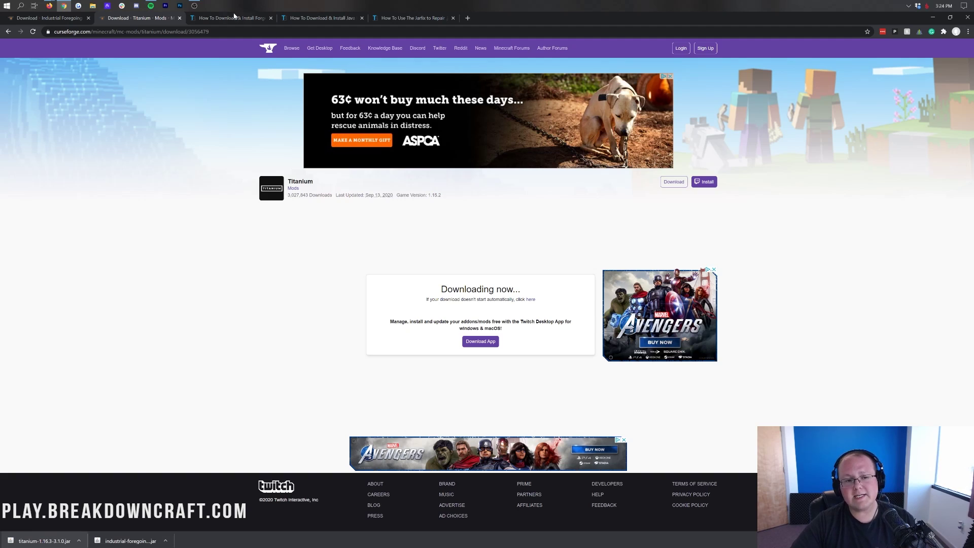
pyautogui.click(234, 18)
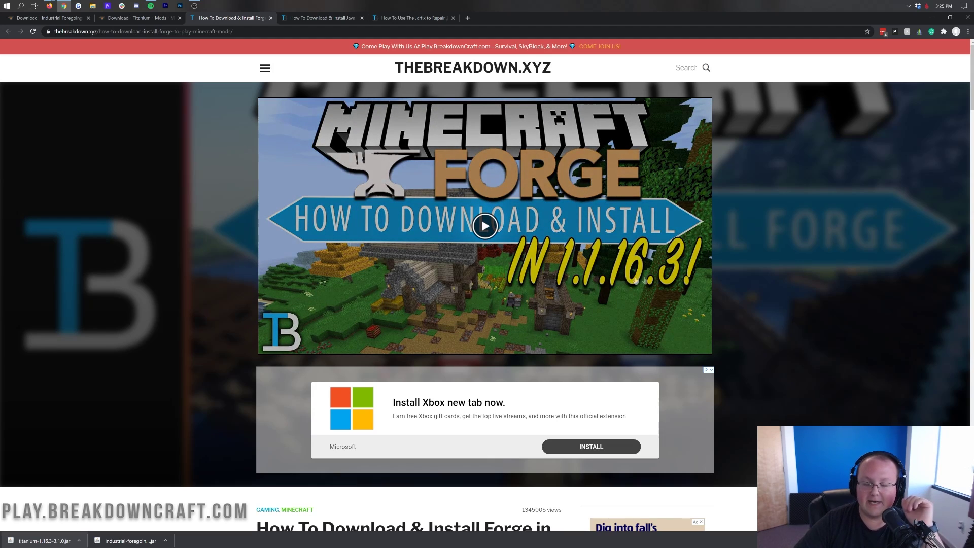
# Step: Scroll the Forge install guide and open the Forge downloads site
pyautogui.scroll(-7, 655, 279)
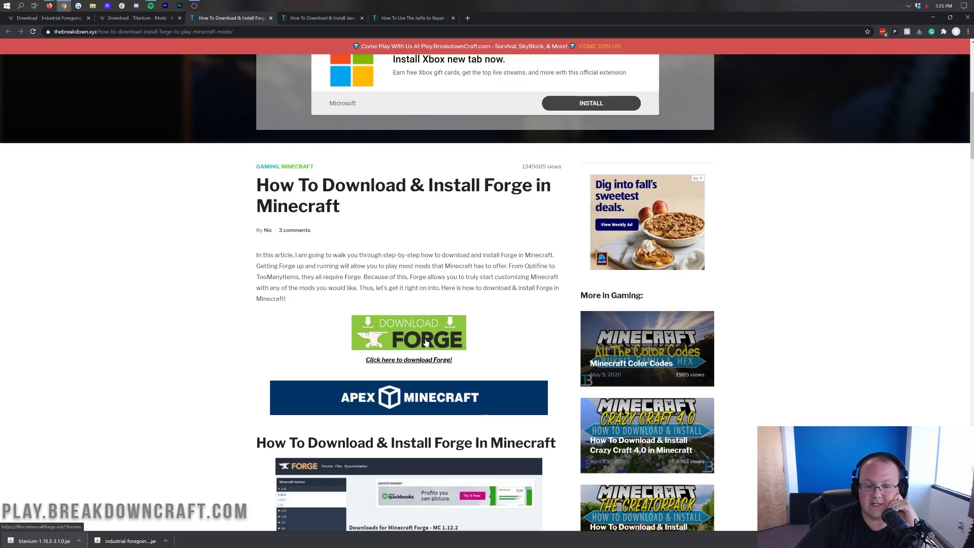
pyautogui.scroll(-3, 426, 343)
pyautogui.scroll(-5, 426, 343)
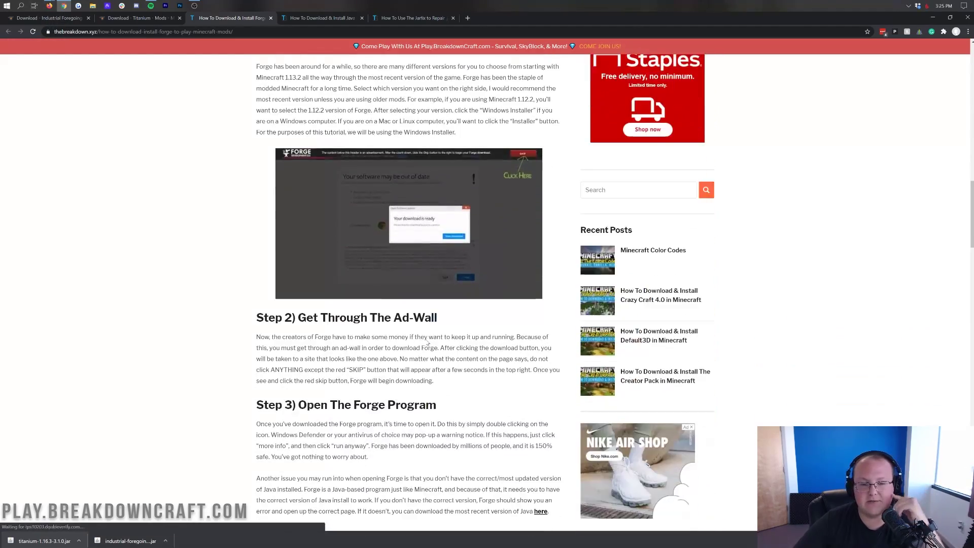
pyautogui.scroll(11, 417, 310)
pyautogui.scroll(-4, 417, 310)
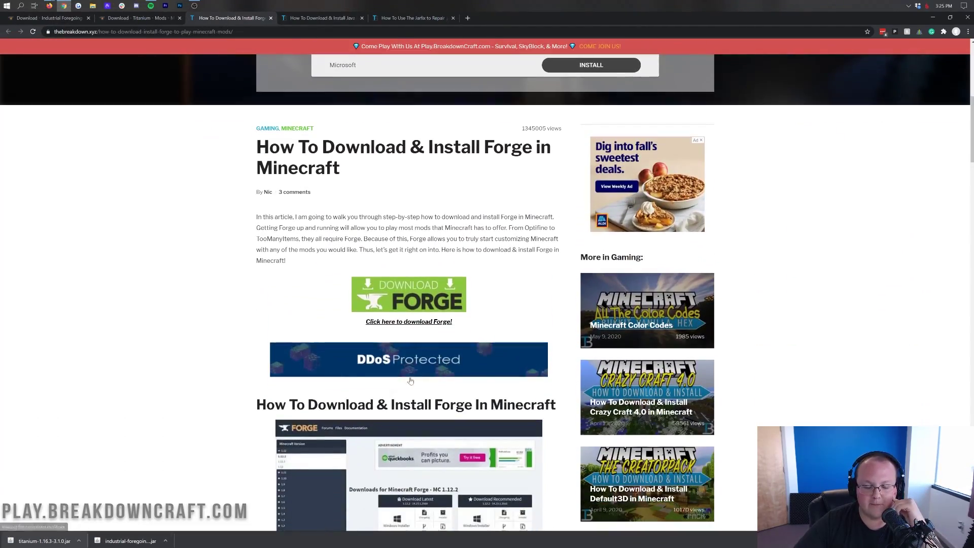
pyautogui.click(416, 310)
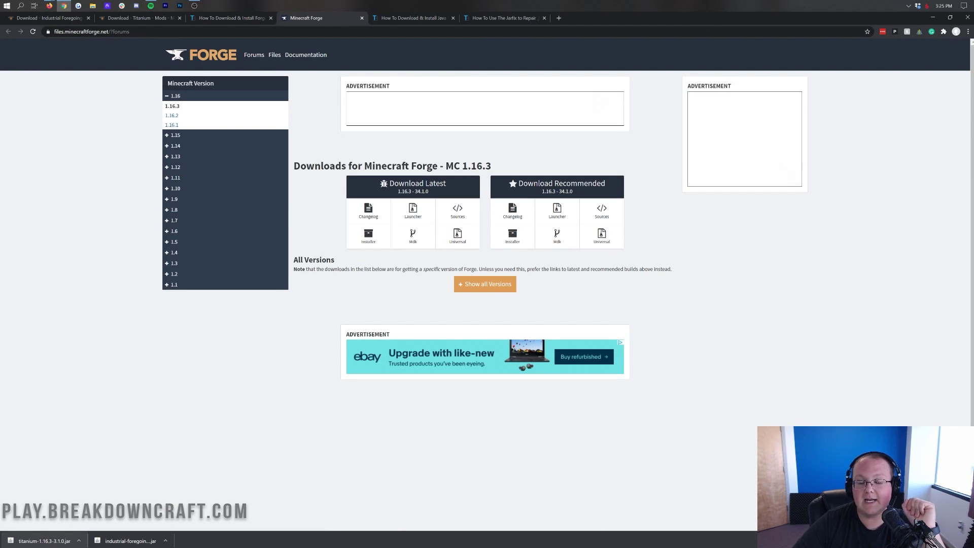
# Step: Expand the 1.16 version list to reach the MC 1.16.3 downloads
pyautogui.moveTo(445, 166); pyautogui.dragTo(483, 166)
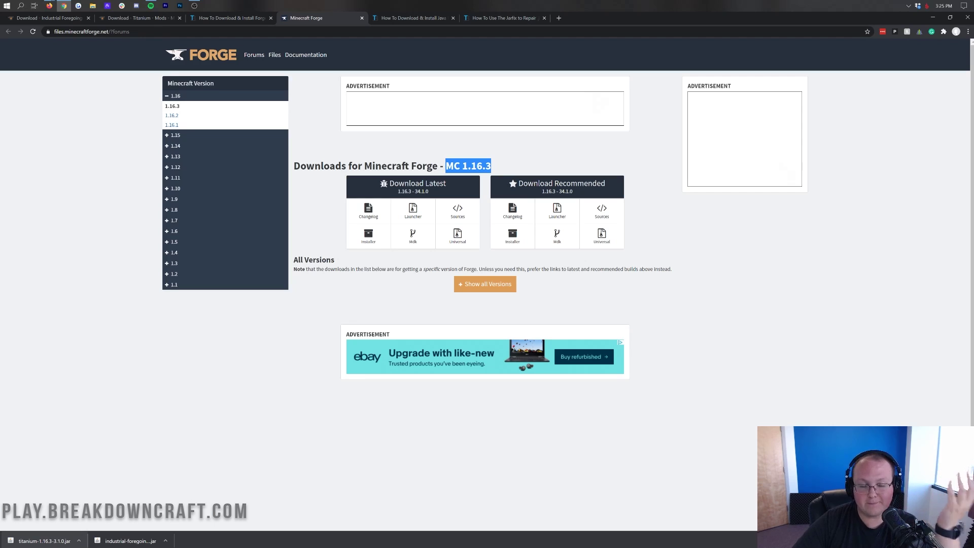
pyautogui.click(510, 166)
pyautogui.click(212, 97)
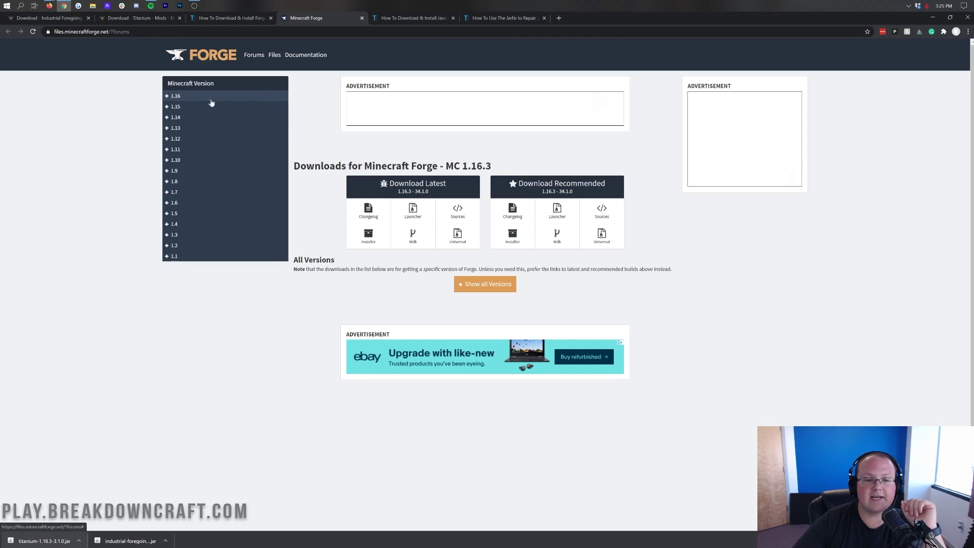
pyautogui.click(213, 99)
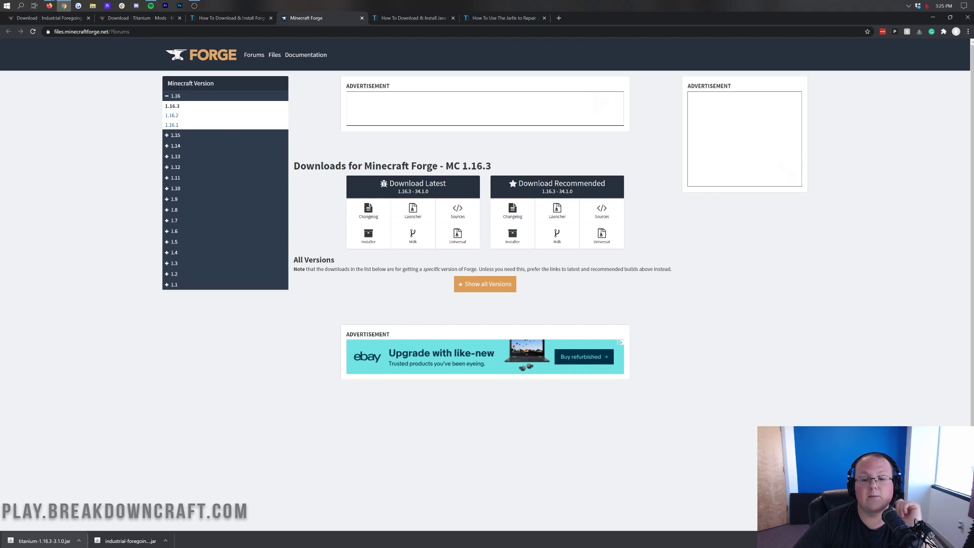
pyautogui.moveTo(498, 166); pyautogui.dragTo(445, 166)
pyautogui.click(497, 167)
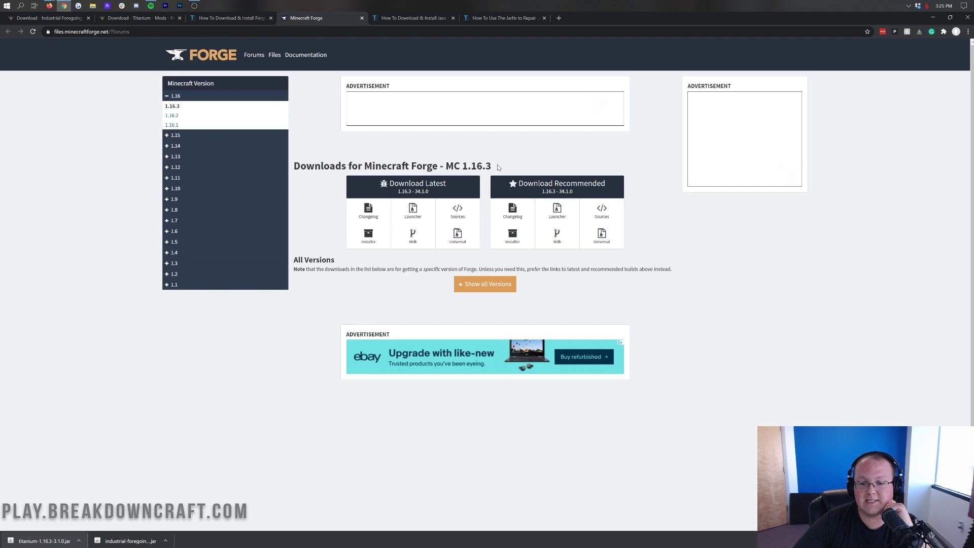
# Step: Download the recommended 1.16.3-34.1.0 Forge installer, skipping the ad, and keep the jar
pyautogui.click(508, 240)
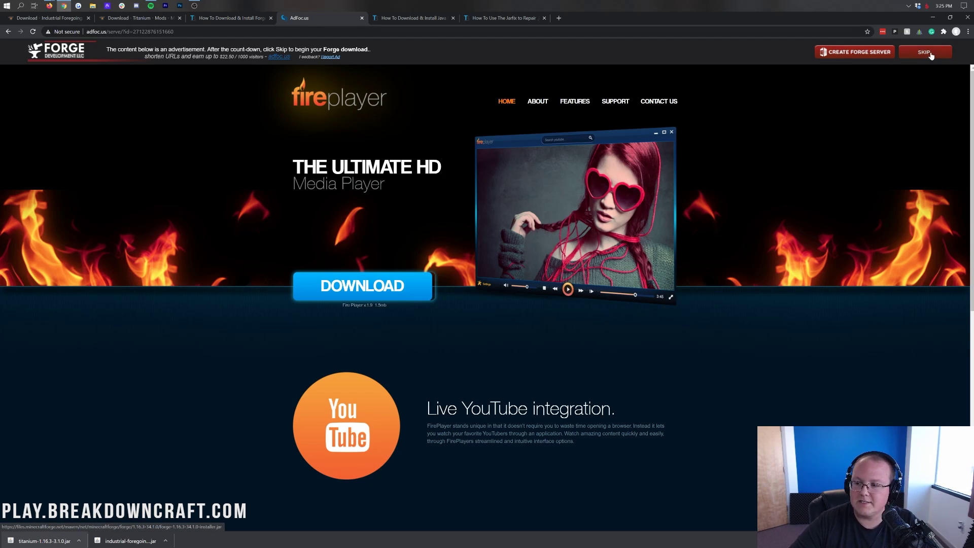
pyautogui.click(927, 52)
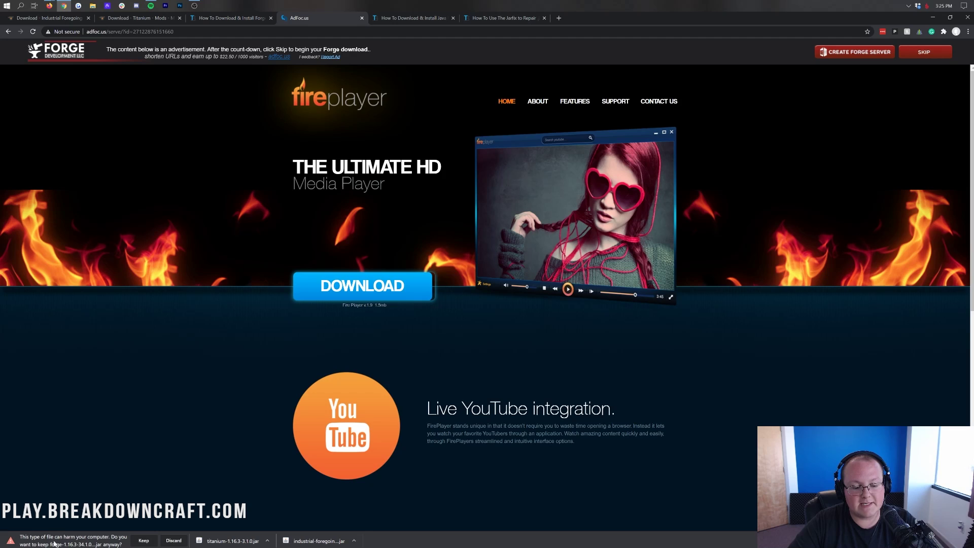
pyautogui.click(141, 541)
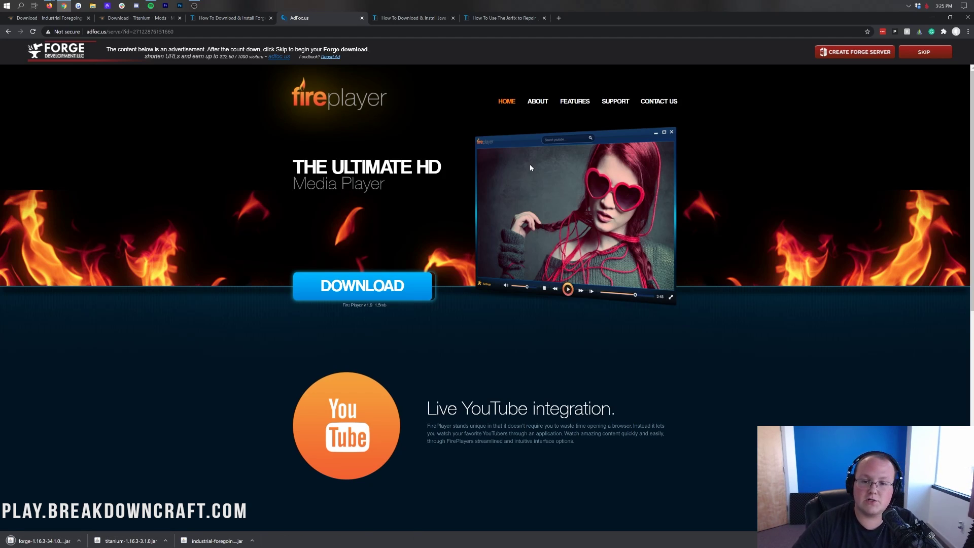
# Step: Minimize Chrome, refresh the desktop and line up the three jar files side by side
pyautogui.click(418, 18)
pyautogui.click(933, 17)
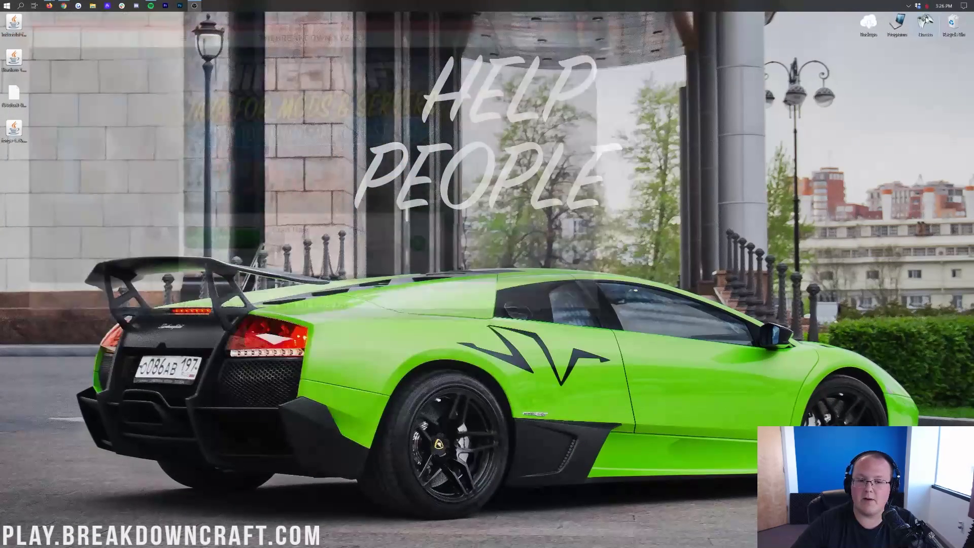
pyautogui.rightClick(159, 155)
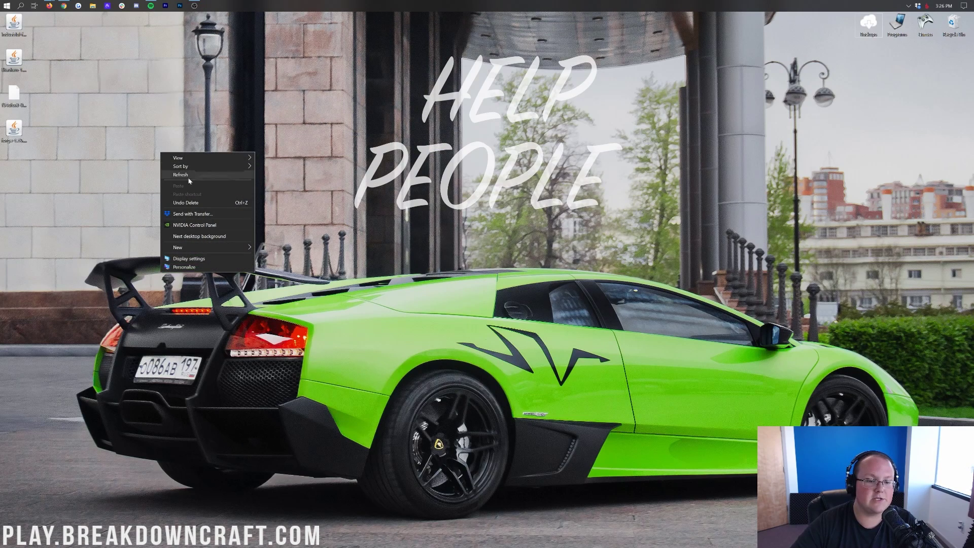
pyautogui.click(189, 181)
pyautogui.moveTo(22, 24); pyautogui.dragTo(185, 96)
pyautogui.moveTo(14, 60); pyautogui.dragTo(242, 96)
pyautogui.moveTo(14, 129); pyautogui.dragTo(308, 110)
pyautogui.moveTo(311, 157); pyautogui.dragTo(293, 99)
pyautogui.click(259, 237)
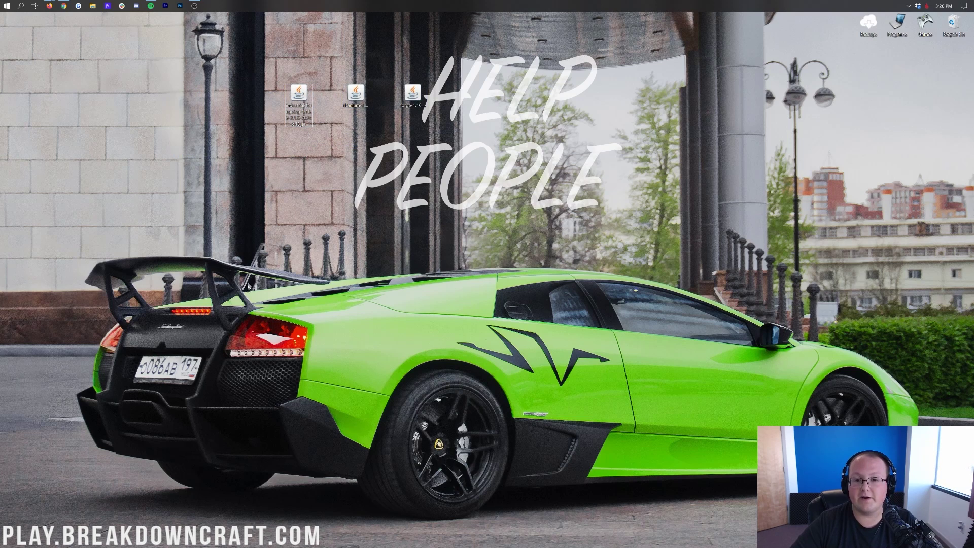
# Step: Open the Downloads folder via Start search, try moving the jars into it, then close it
pyautogui.click(2, 4)
pyautogui.write('do')
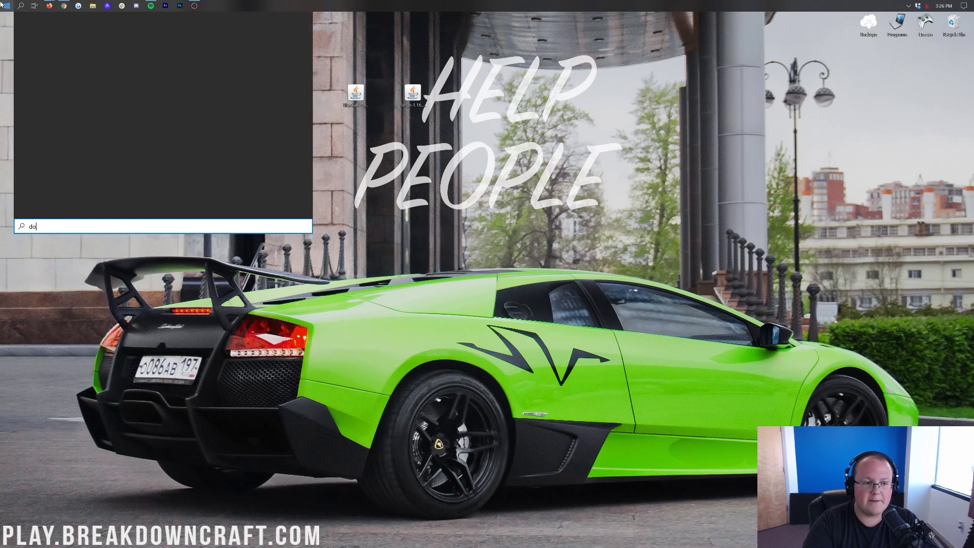
pyautogui.write('wnlo')
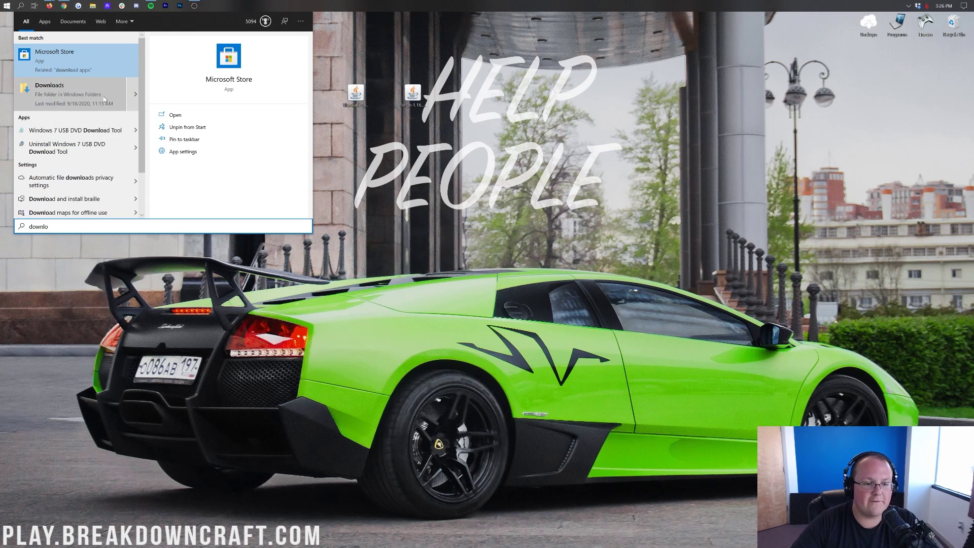
pyautogui.click(104, 99)
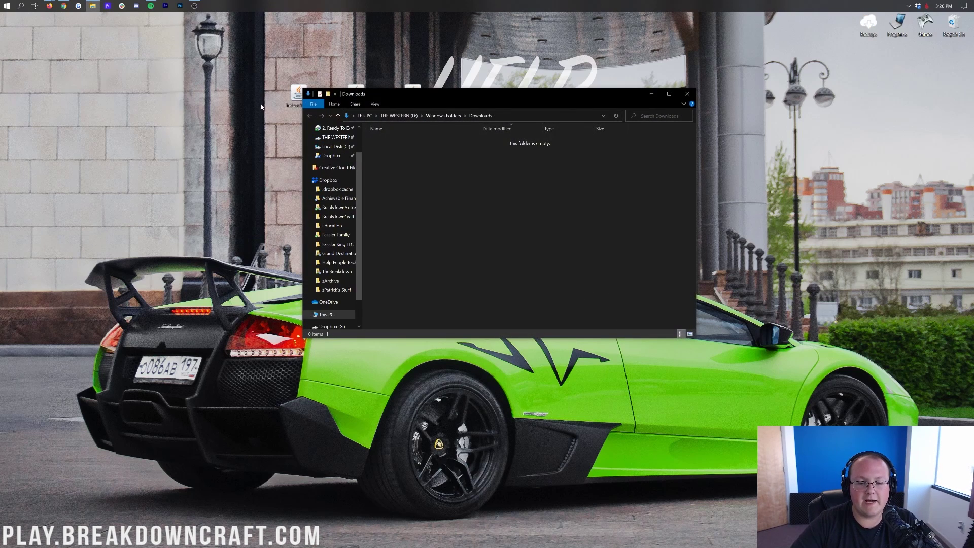
pyautogui.moveTo(408, 89); pyautogui.dragTo(479, 126)
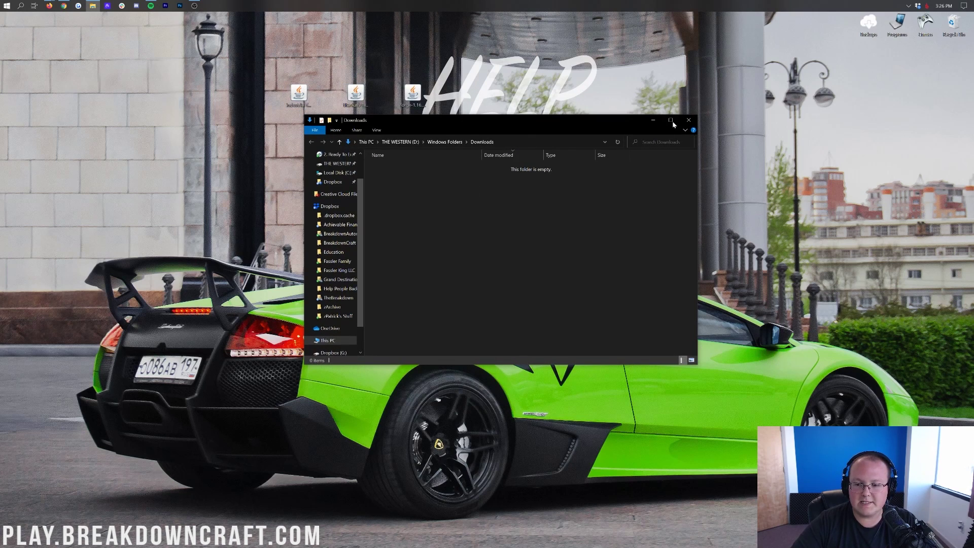
pyautogui.click(688, 120)
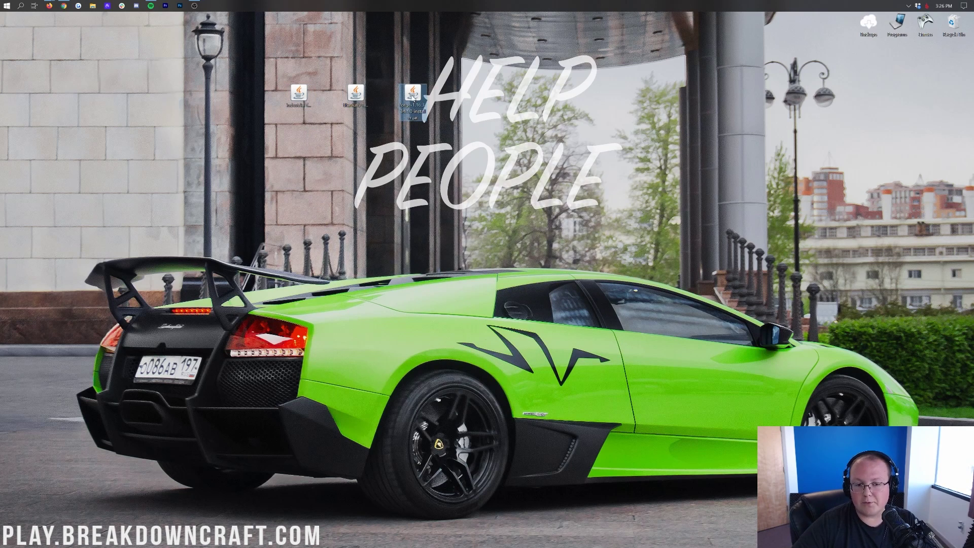
# Step: Open the Forge installer jar with Java
pyautogui.rightClick(413, 98)
pyautogui.click(430, 140)
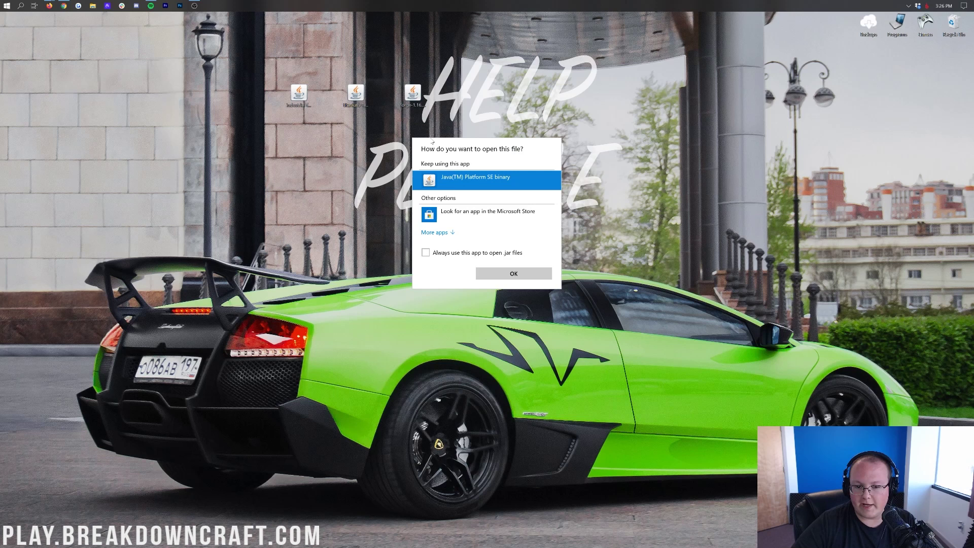
pyautogui.doubleClick(452, 182)
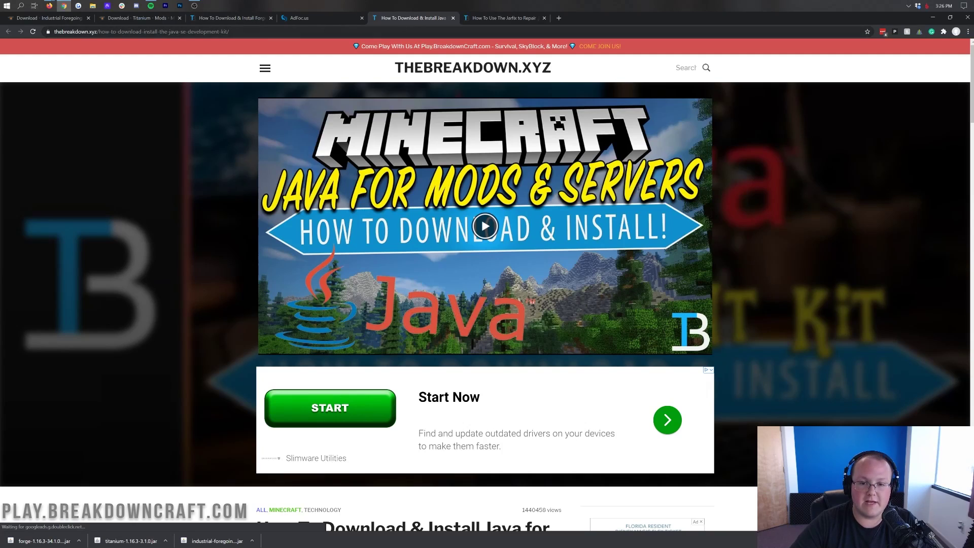
# Step: Read through the Java install article and return to its top
pyautogui.scroll(-2, 200, 191)
pyautogui.scroll(-5, 201, 191)
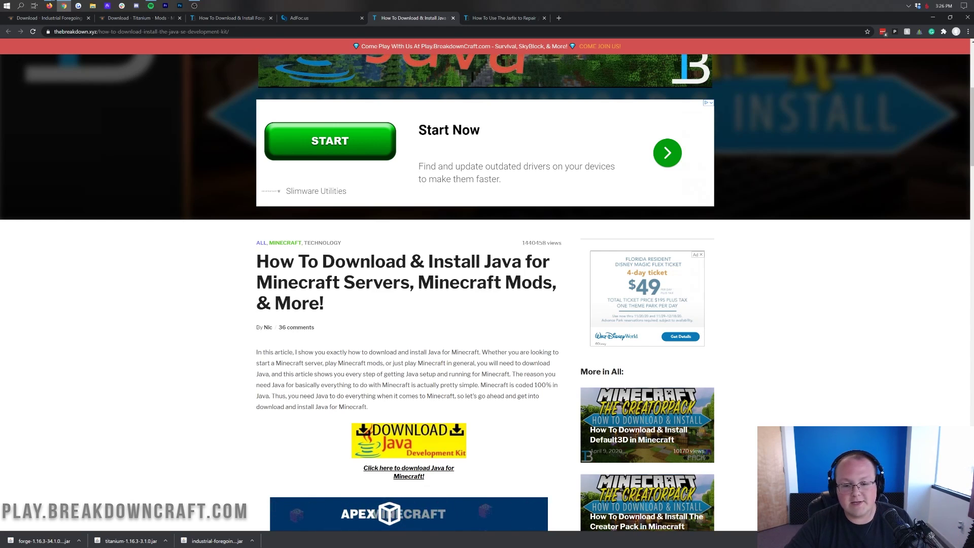
pyautogui.moveTo(418, 282); pyautogui.dragTo(567, 276)
pyautogui.click(437, 348)
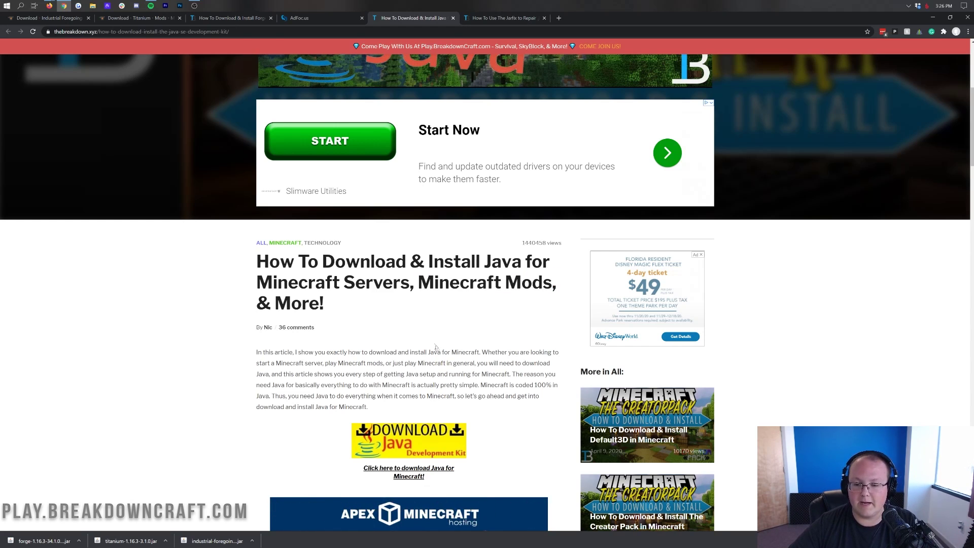
pyautogui.scroll(-13, 436, 348)
pyautogui.scroll(-5, 436, 348)
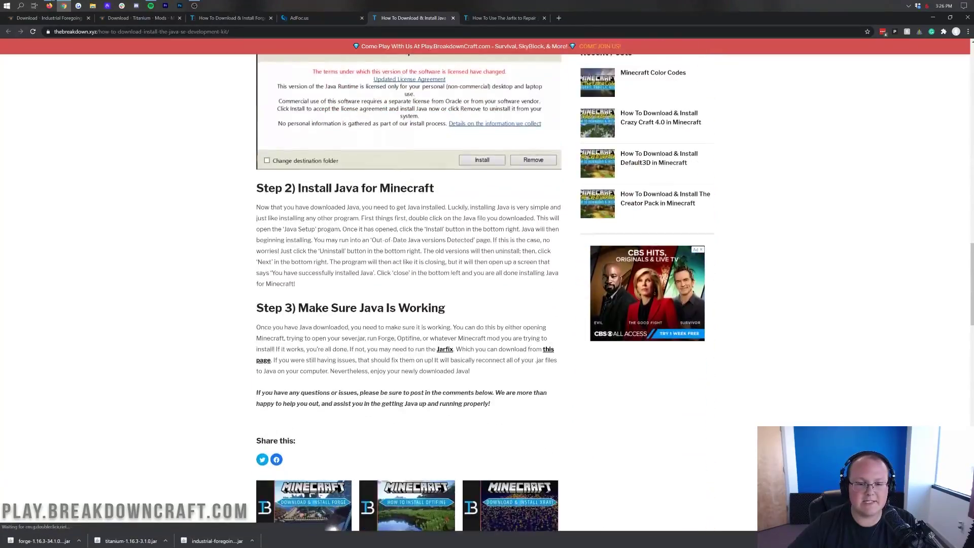
pyautogui.press('Home')
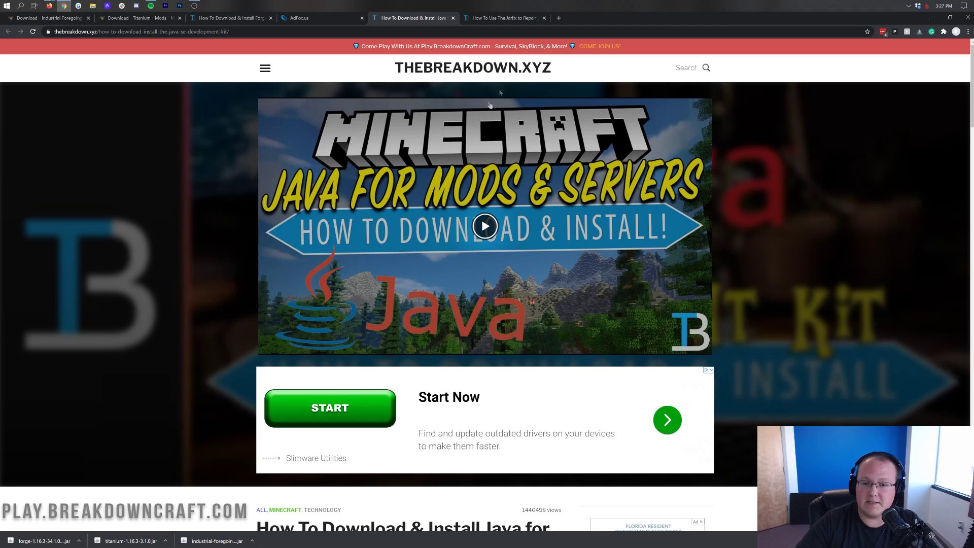
# Step: Skim the Jarfix repair guide, then minimize Chrome
pyautogui.click(510, 17)
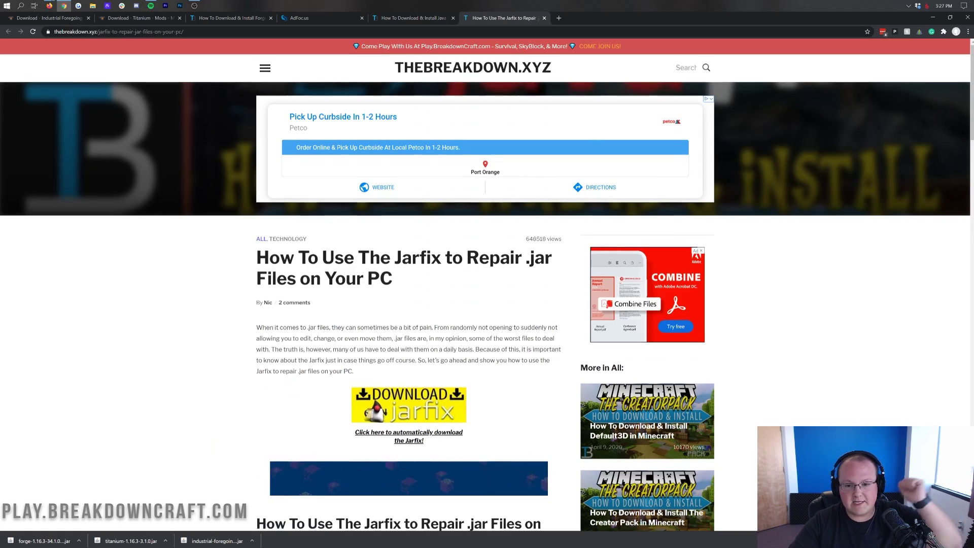
pyautogui.scroll(-3, 306, 113)
pyautogui.scroll(-4, 306, 112)
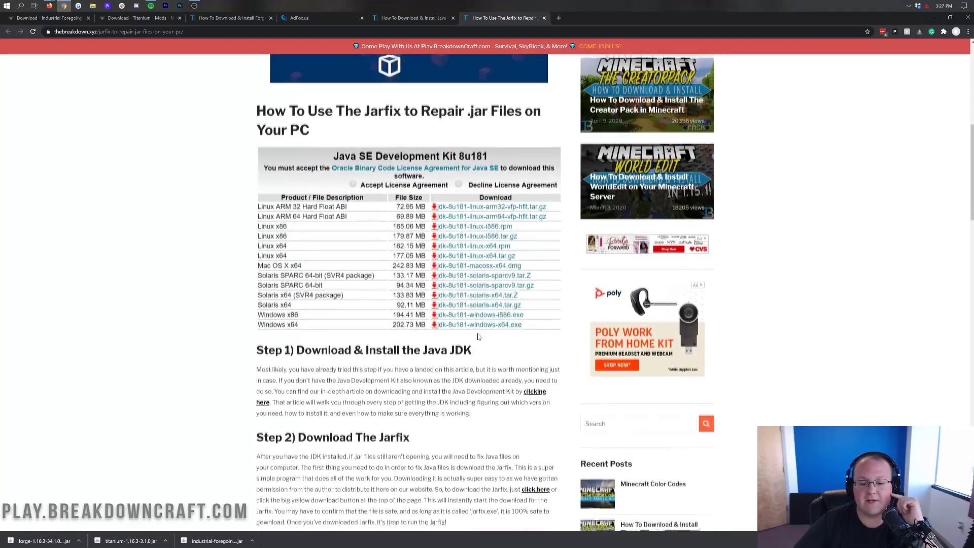
pyautogui.scroll(3, 479, 337)
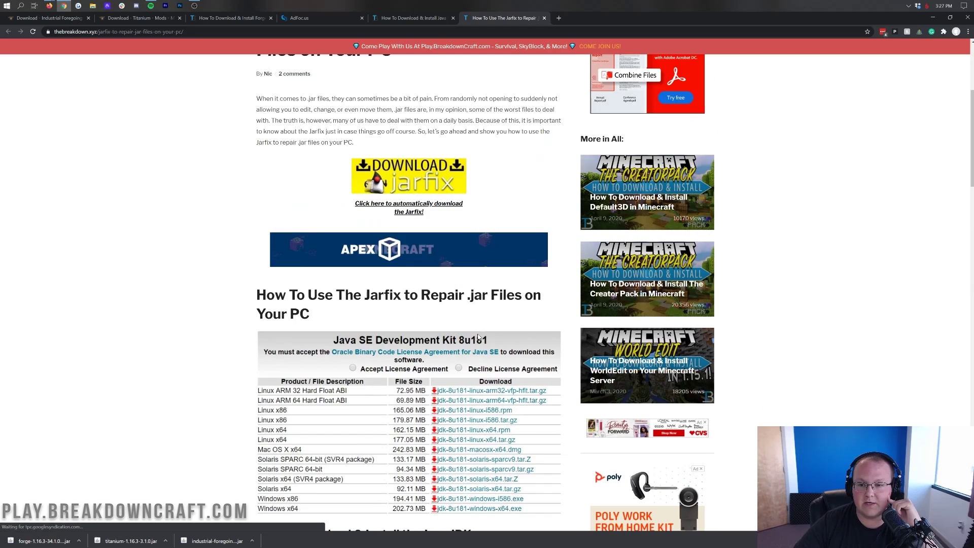
pyautogui.click(932, 18)
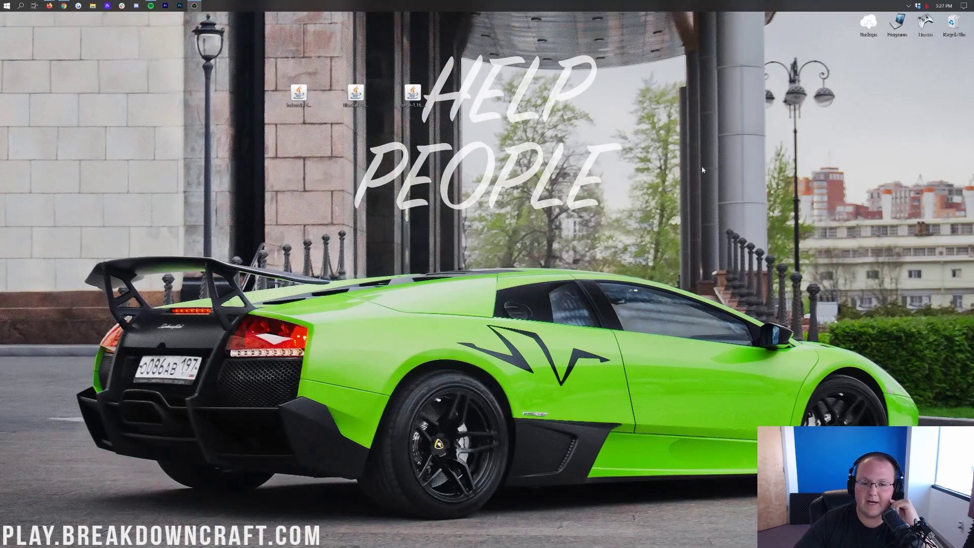
# Step: Run the Forge installer jar with Java, install the client, and close it when finished
pyautogui.rightClick(417, 96)
pyautogui.click(437, 142)
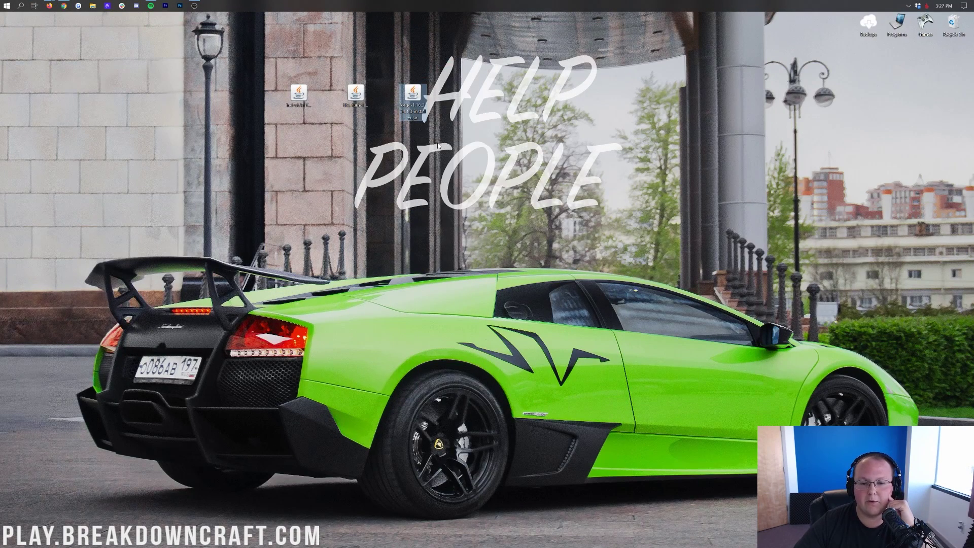
pyautogui.click(512, 276)
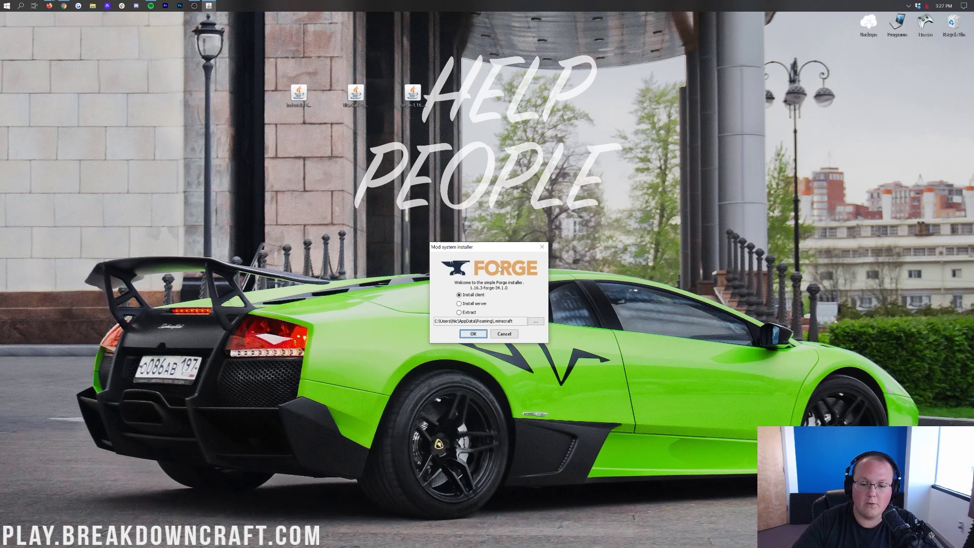
pyautogui.click(473, 333)
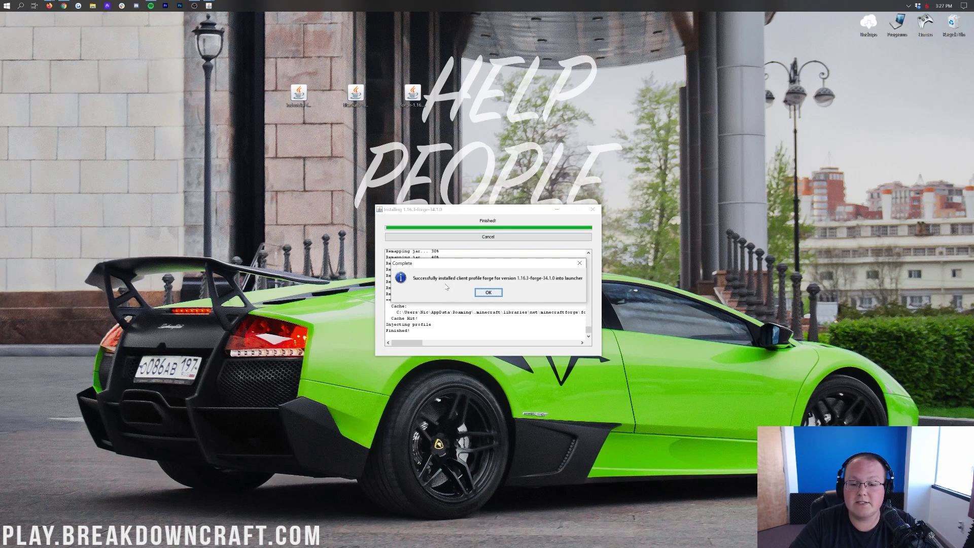
pyautogui.click(489, 293)
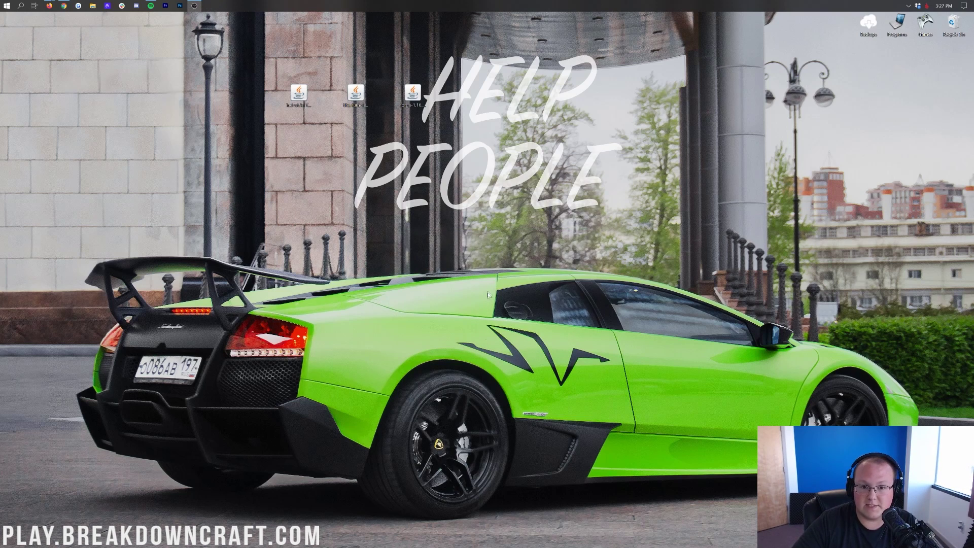
# Step: Delete the Forge installer to the Recycle Bin and launch Minecraft Launcher from Start search
pyautogui.moveTo(412, 94); pyautogui.dragTo(953, 34)
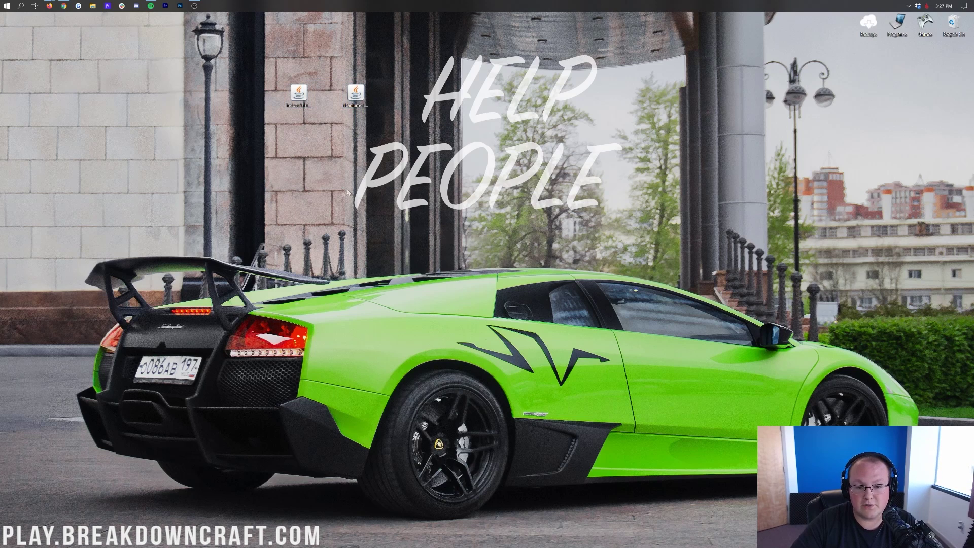
pyautogui.click(1, 4)
pyautogui.write('mine')
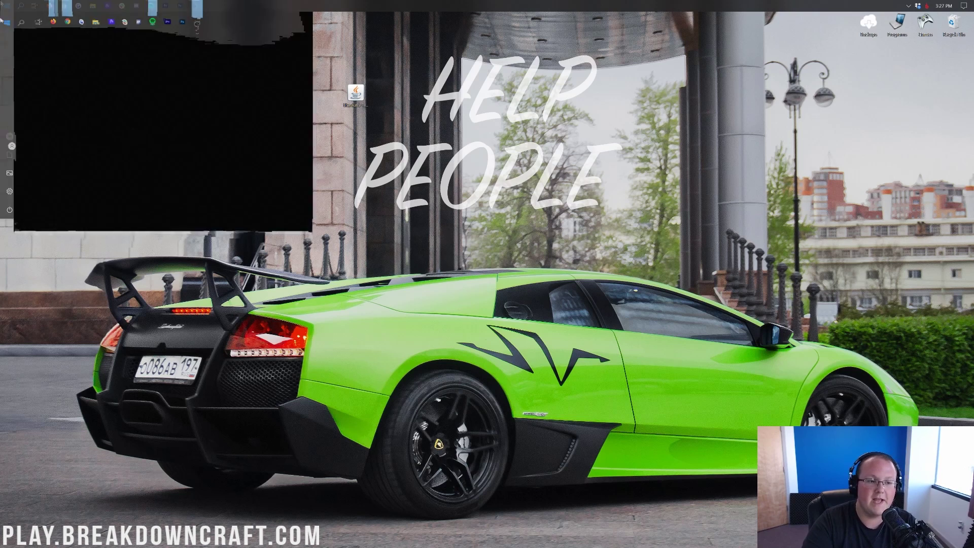
pyautogui.press('Return')
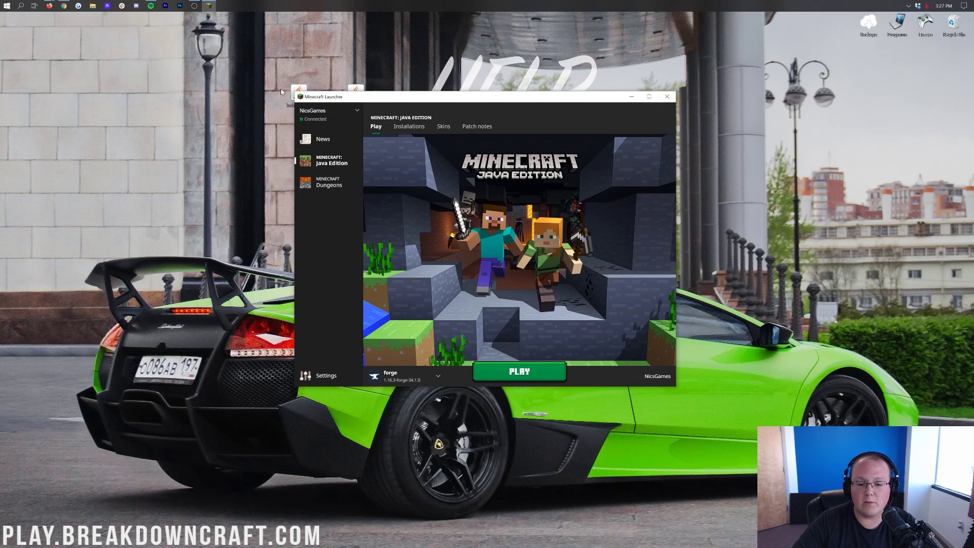
# Step: Select the forge 1.16.3-forge-34.1.0 profile in the play version selector
pyautogui.click(436, 378)
pyautogui.click(402, 333)
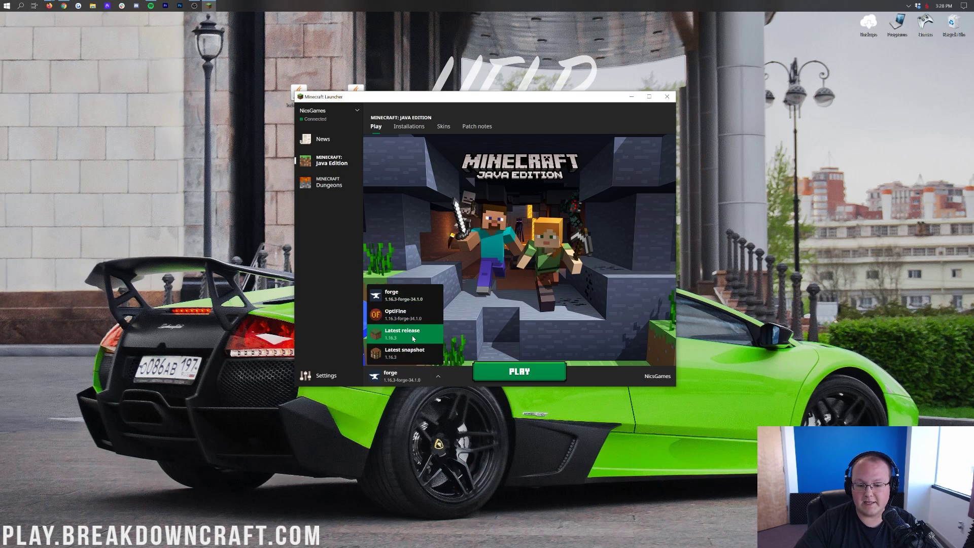
pyautogui.click(401, 376)
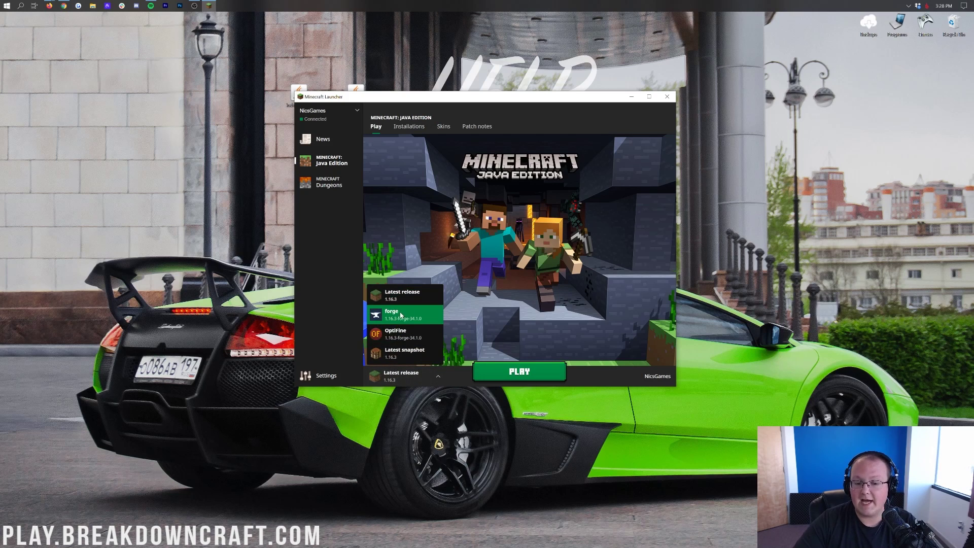
pyautogui.click(390, 313)
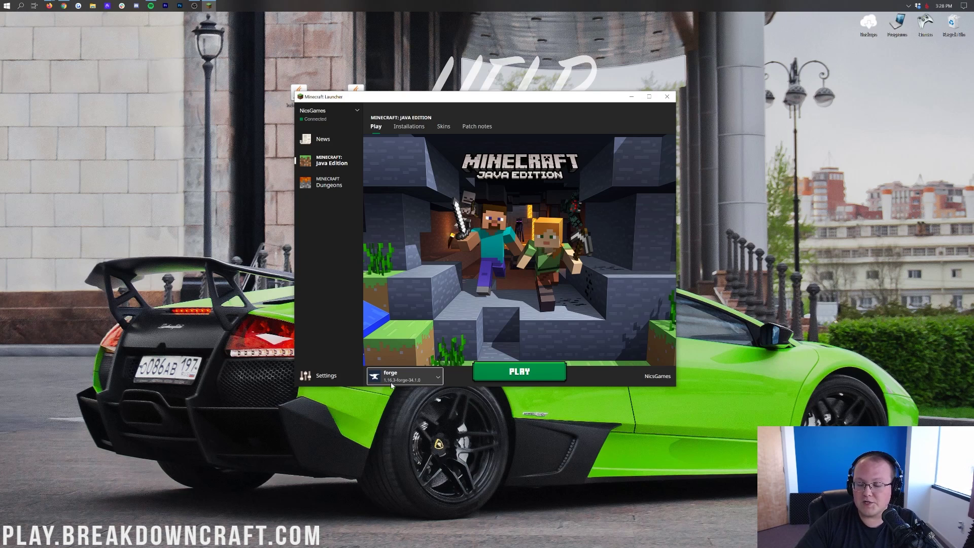
# Step: Start a new installation on the Installations tab named Play.BreakdownCraft.com
pyautogui.click(409, 128)
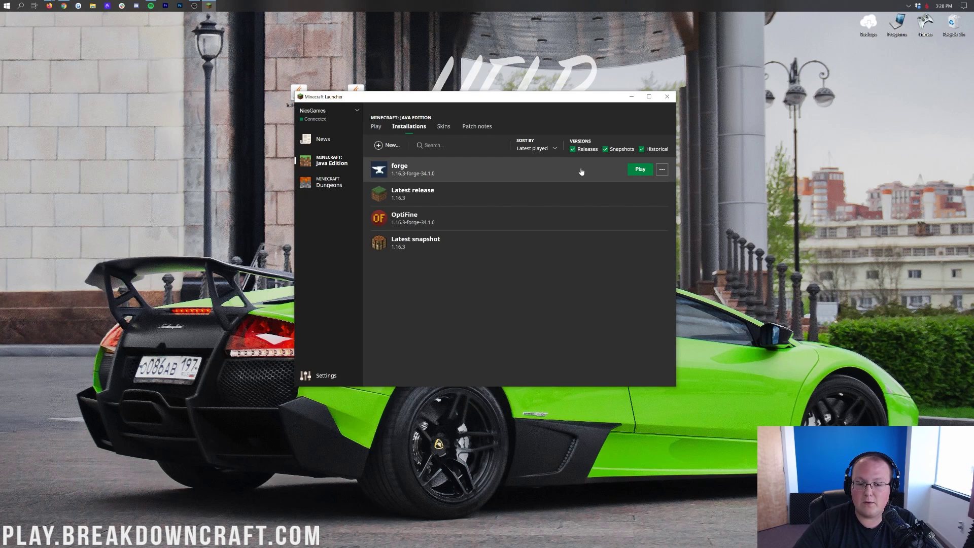
pyautogui.click(378, 149)
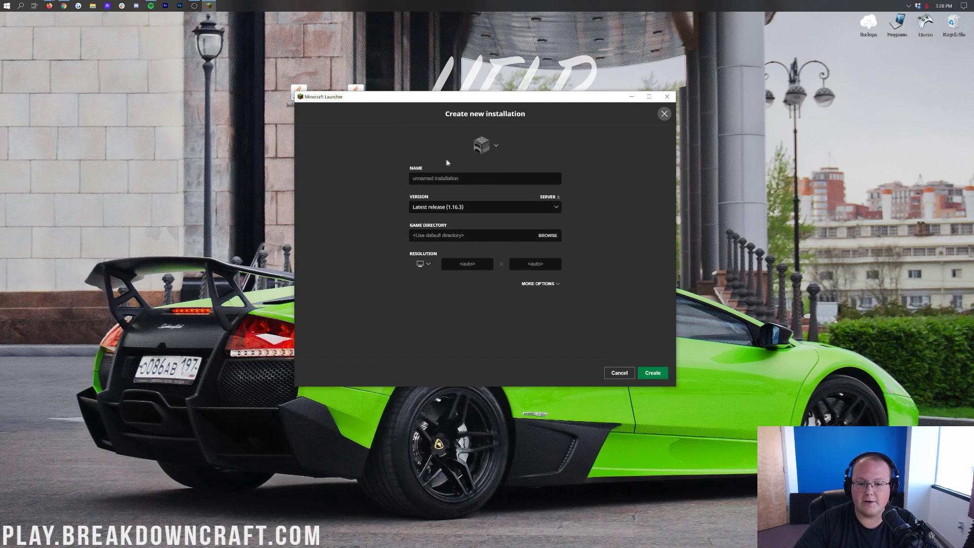
pyautogui.write('Play')
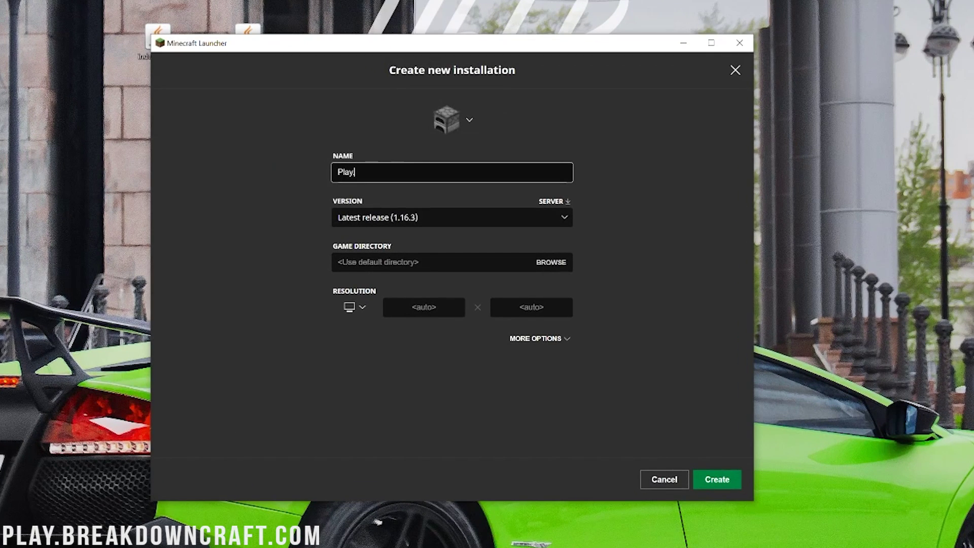
pyautogui.write('.BreakdownCraft.com')
pyautogui.hotkey('ctrl', 'a')
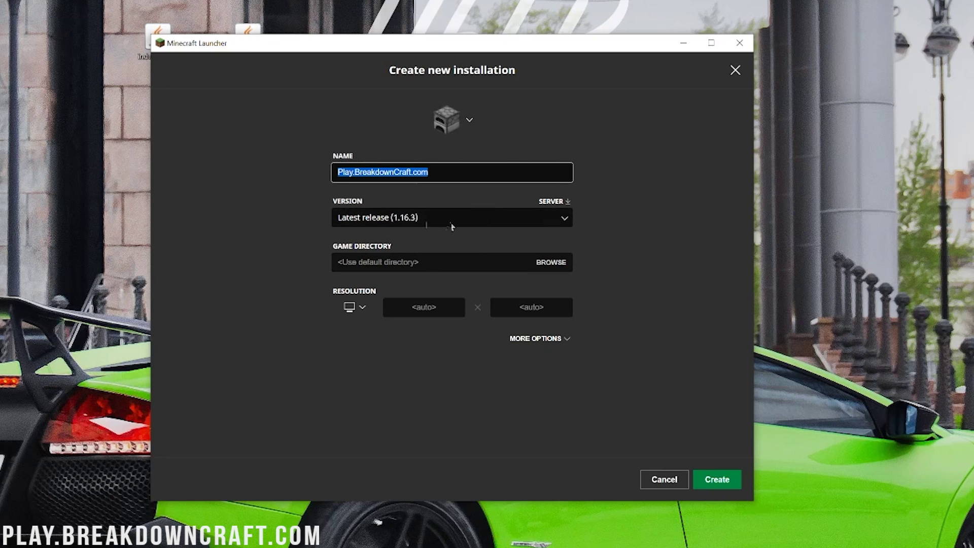
# Step: Set its version to release 1.16.3-forge-34.1.0 and resolution 1920x1080, then create it
pyautogui.click(379, 225)
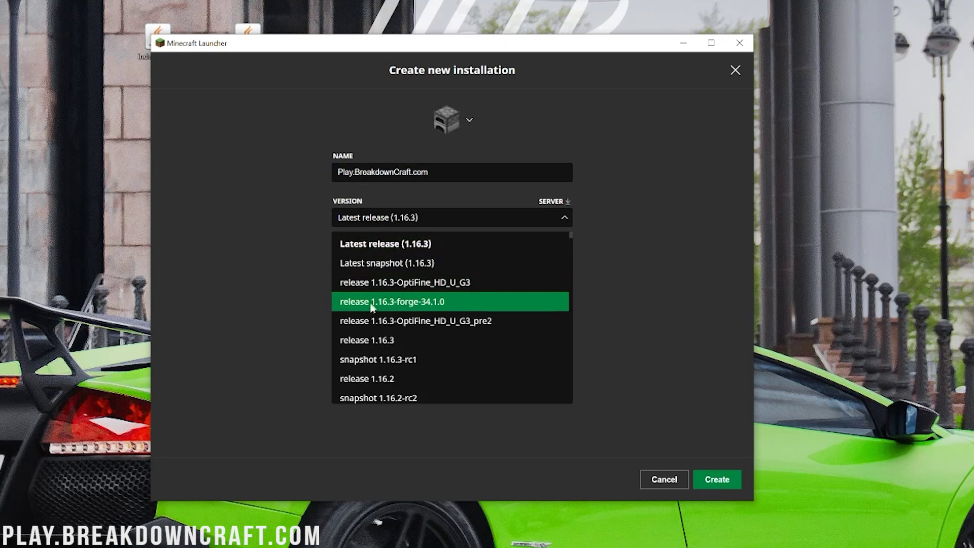
pyautogui.scroll(-15, 415, 301)
pyautogui.scroll(-15, 414, 310)
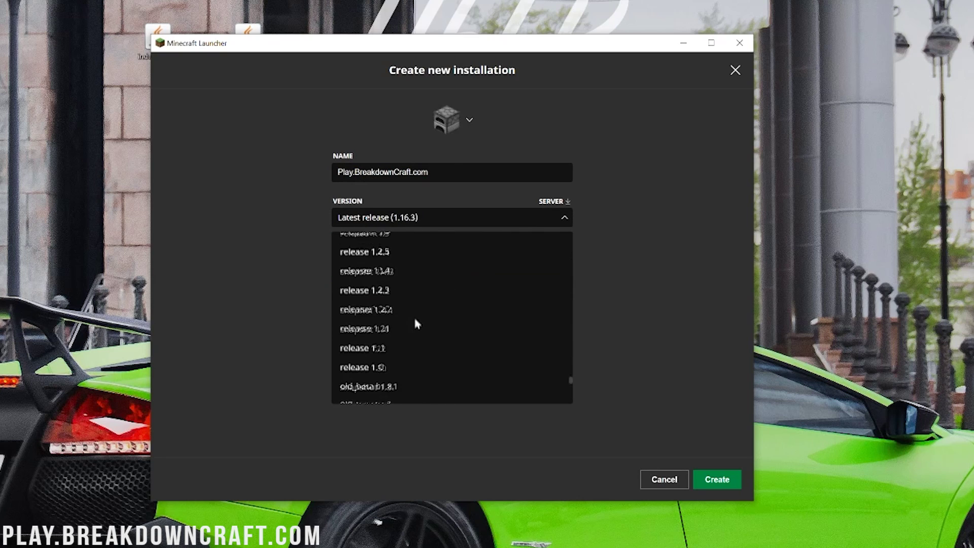
pyautogui.scroll(20, 418, 365)
pyautogui.scroll(15, 417, 342)
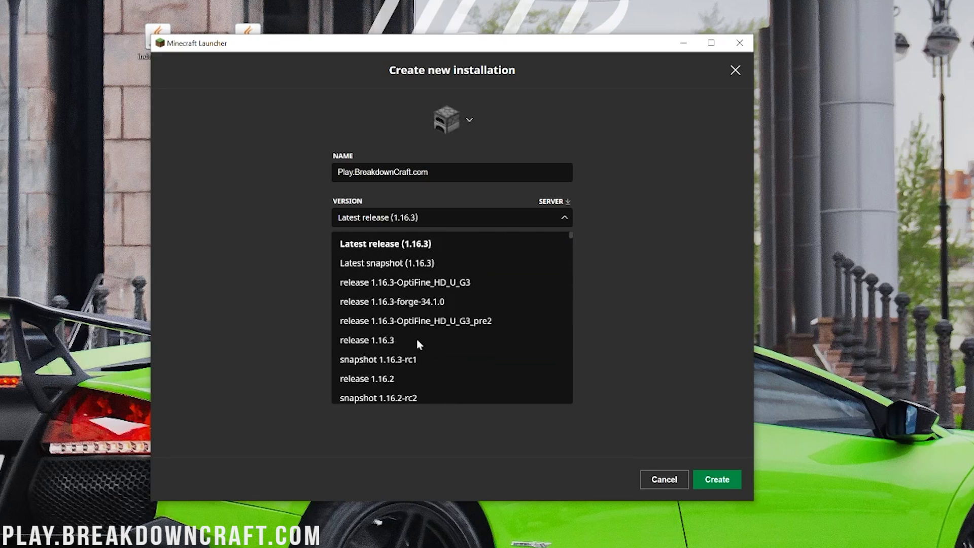
pyautogui.click(419, 302)
pyautogui.click(363, 306)
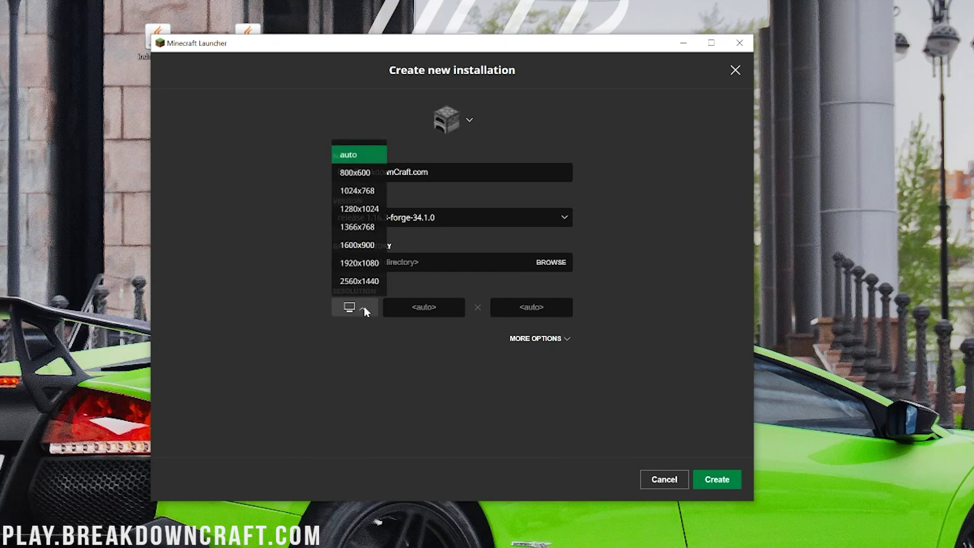
pyautogui.click(361, 264)
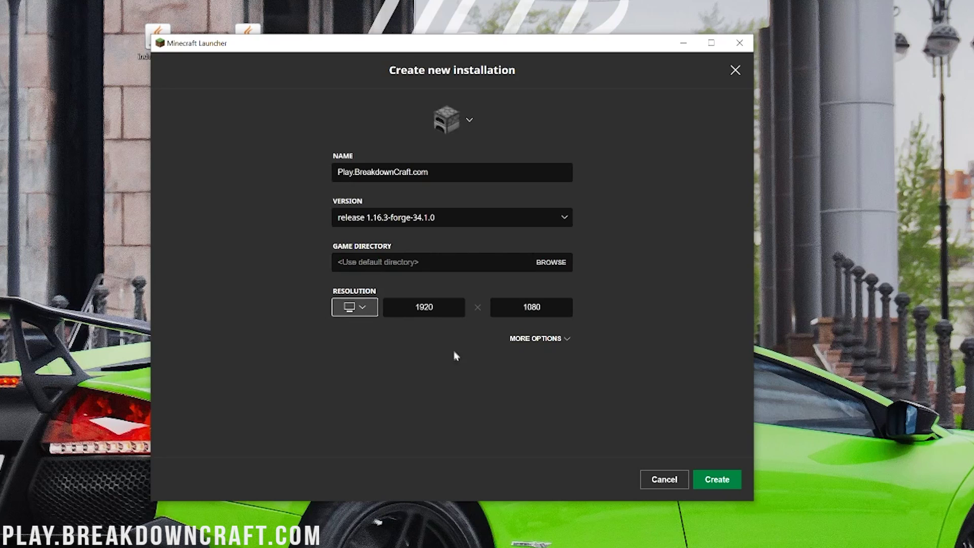
pyautogui.click(717, 480)
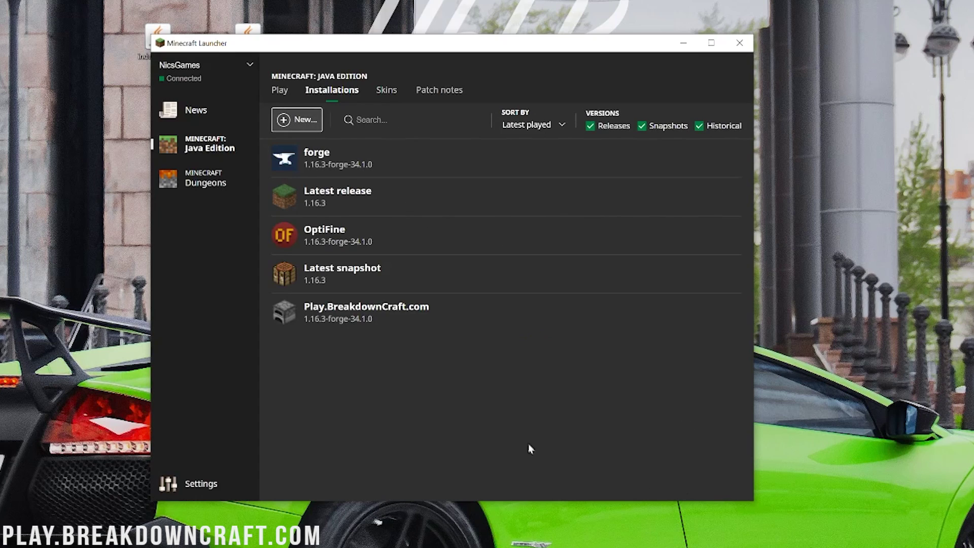
# Step: Play the Play.BreakdownCraft.com installation to reach the Forge 1.16.3 title menu
pyautogui.moveTo(386, 310)
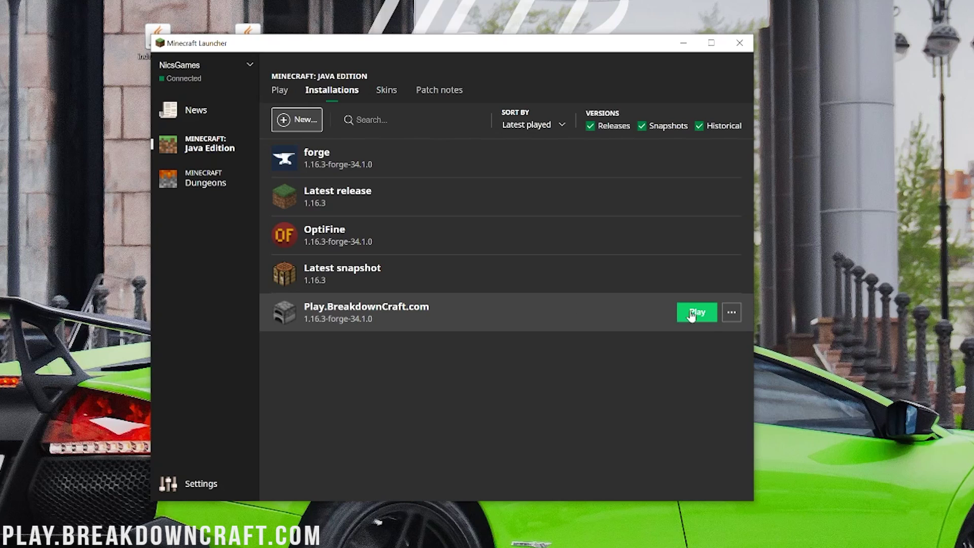
pyautogui.click(669, 324)
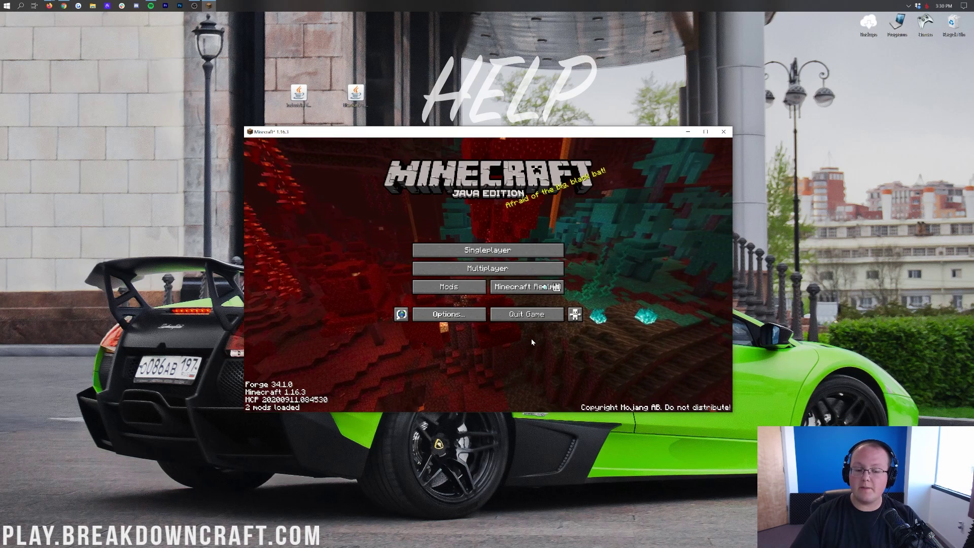
# Step: Open Minecraft's Forge Mods list from the title screen to reach the empty mods folder
pyautogui.click(449, 286)
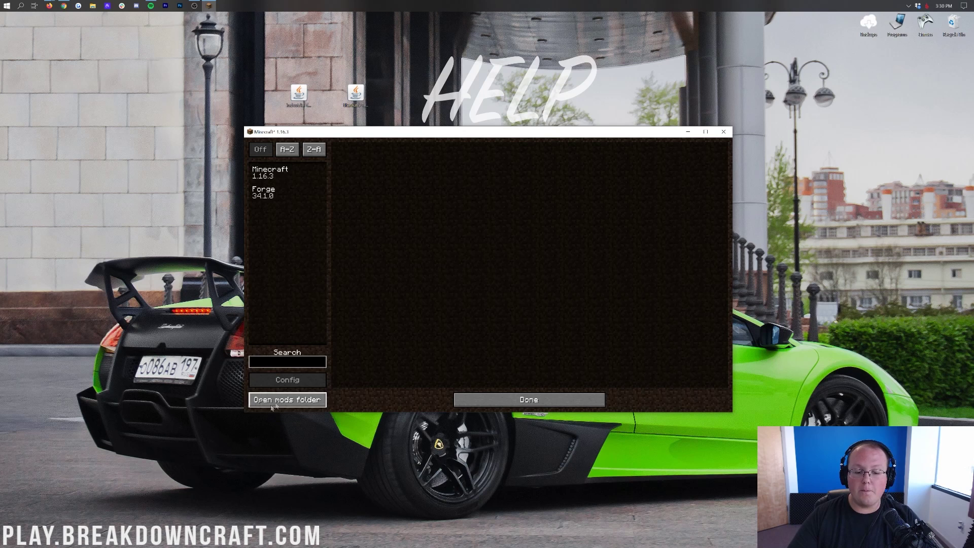
pyautogui.click(539, 402)
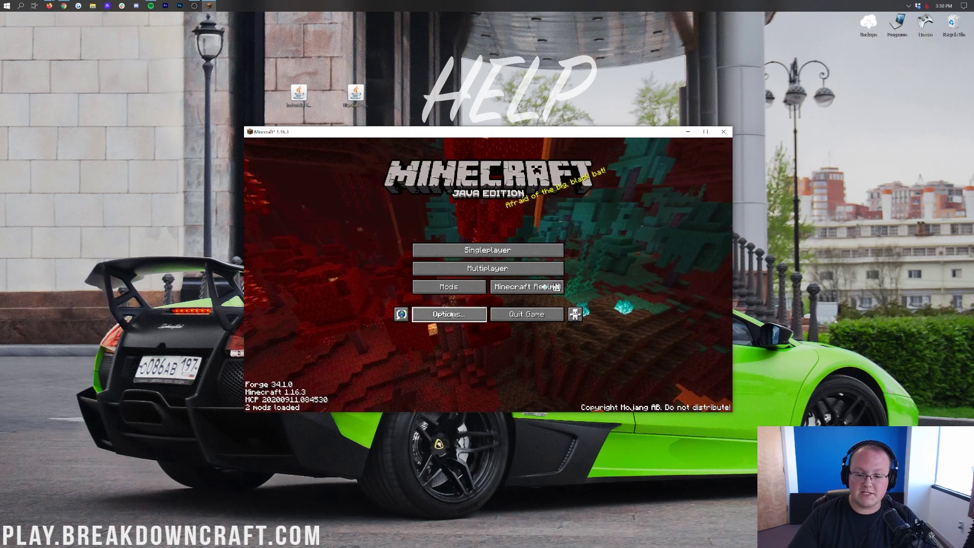
pyautogui.click(441, 291)
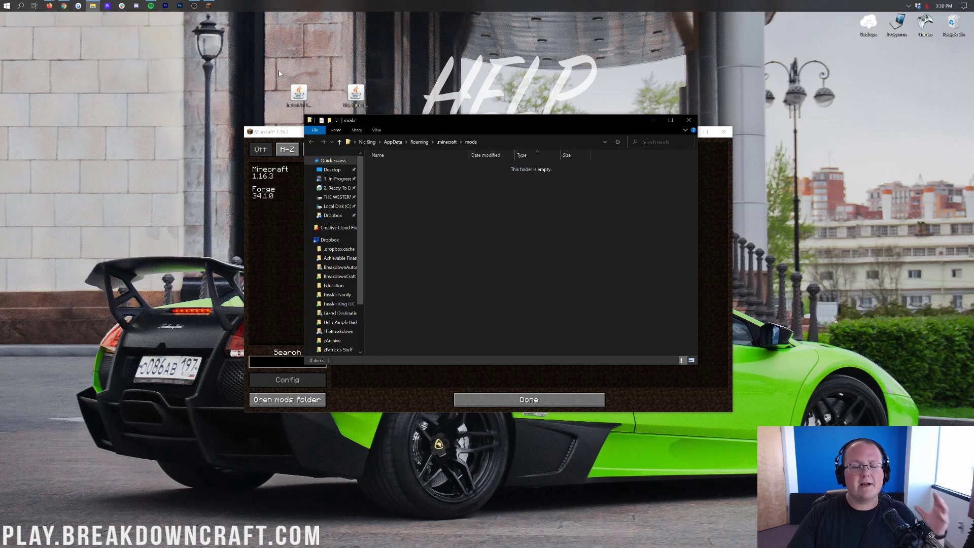
# Step: Drag the Industrial Foregoing and Titanium-1.16.3-3.1.0 jars from the desktop into the mods folder
pyautogui.moveTo(278, 73); pyautogui.dragTo(392, 109)
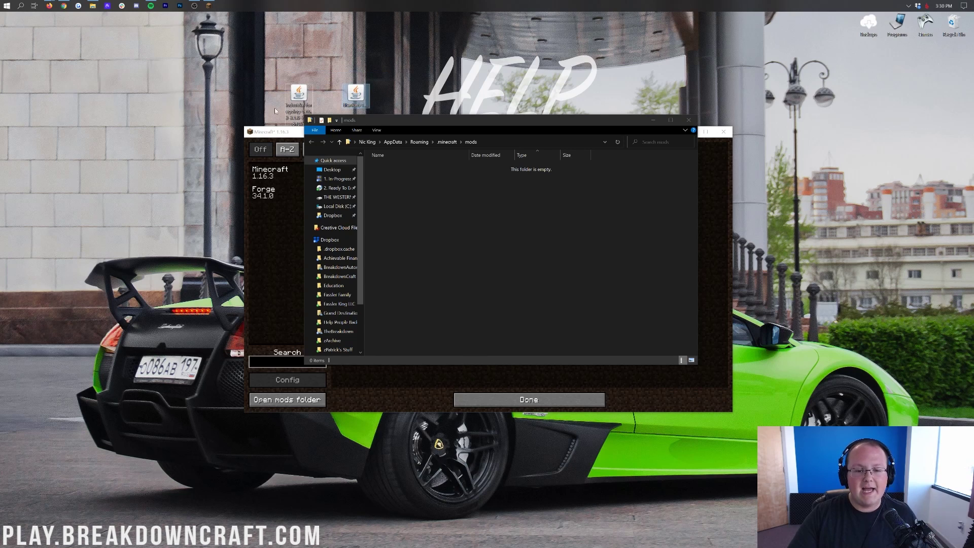
pyautogui.click(303, 93)
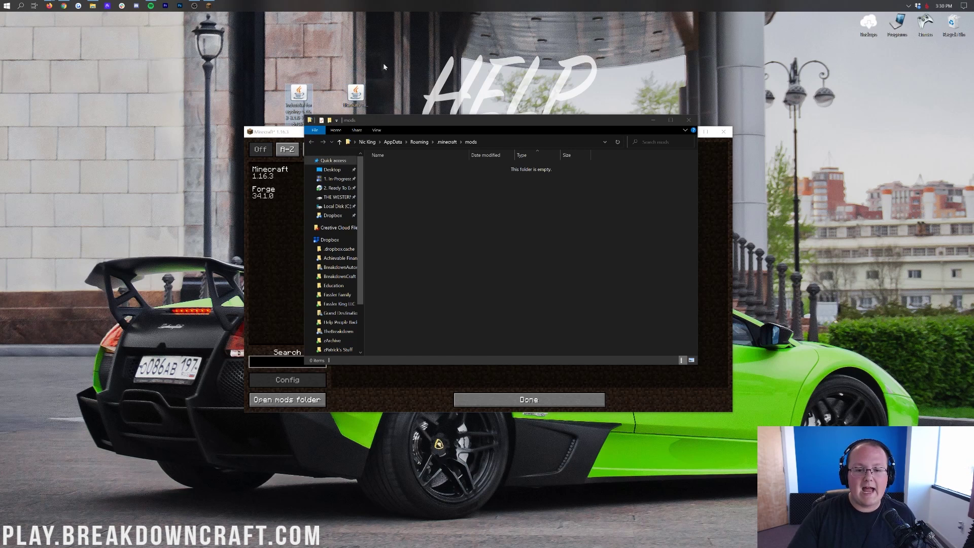
pyautogui.moveTo(233, 70); pyautogui.dragTo(400, 122)
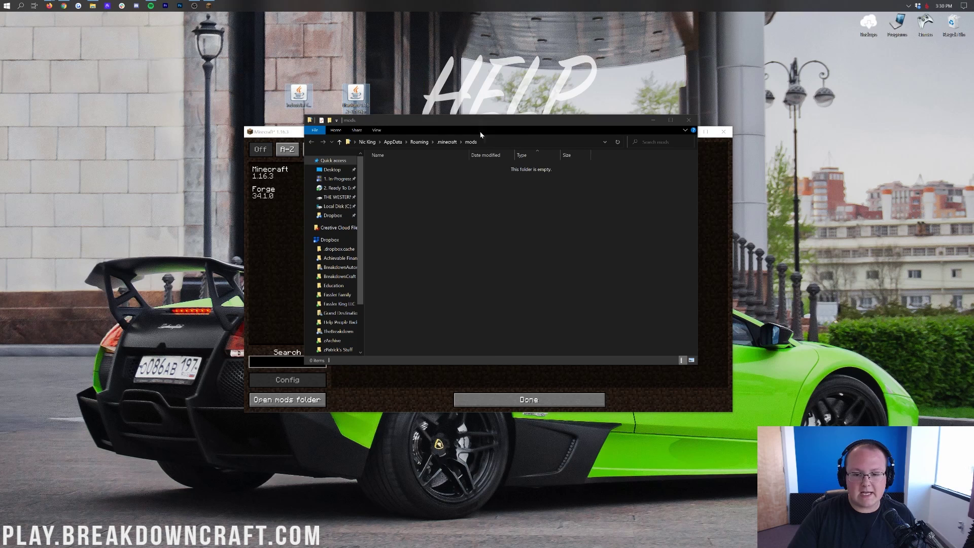
pyautogui.moveTo(481, 134); pyautogui.dragTo(544, 229)
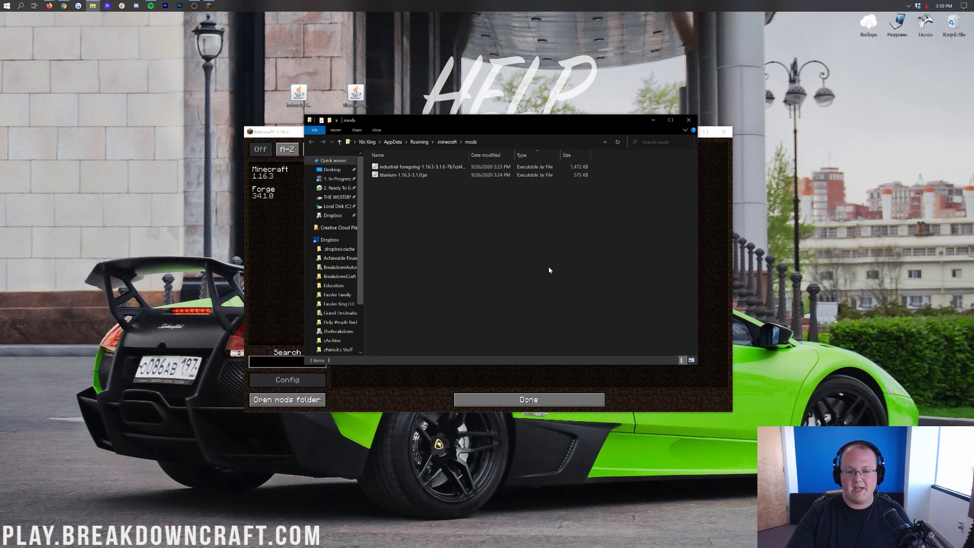